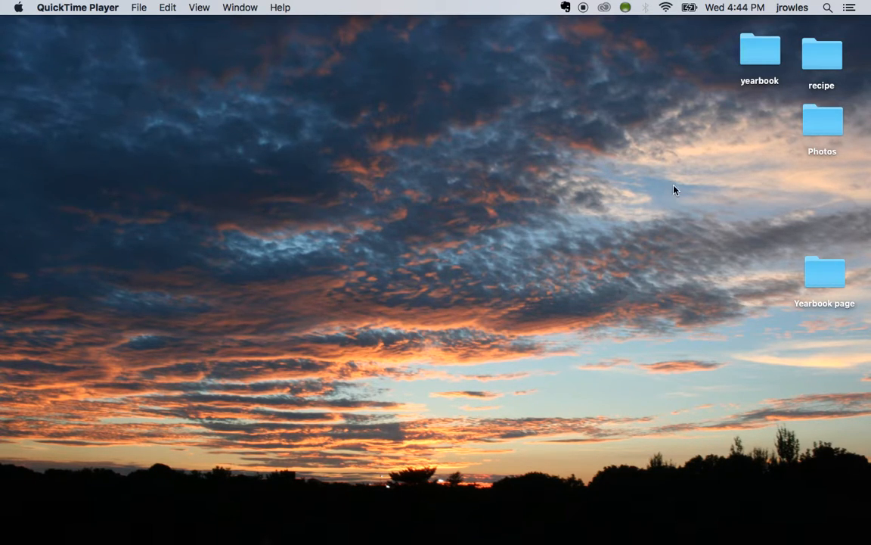
Launch Pages from the Applications folder
click(822, 280)
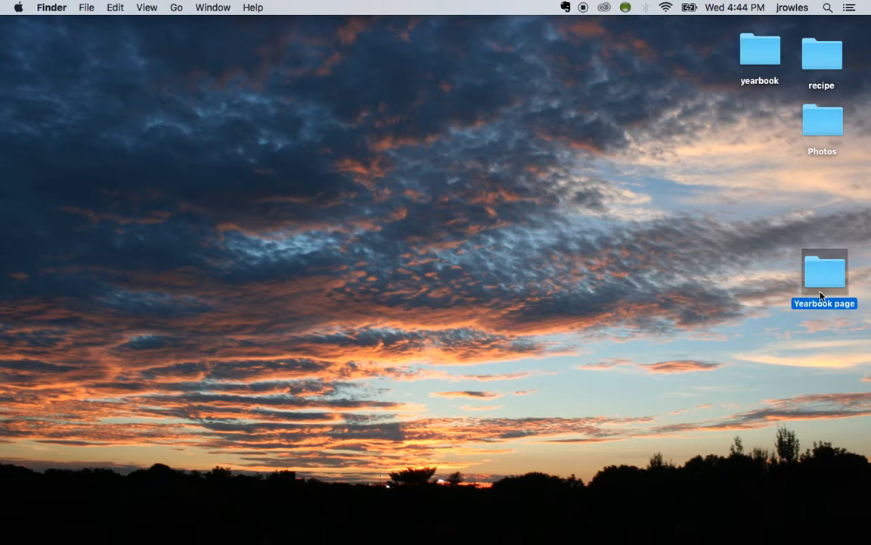
click(700, 260)
mouse_move(590, 543)
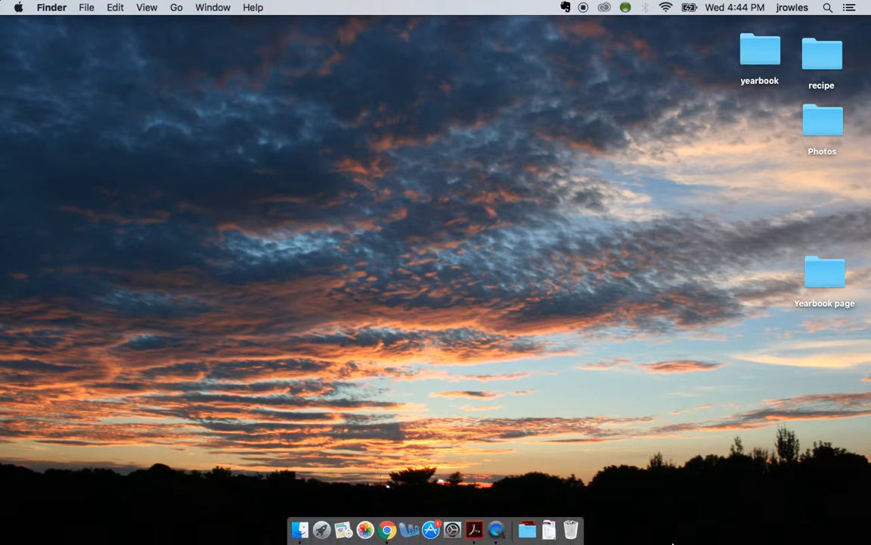
click(535, 521)
scroll(490, 344, down, 5)
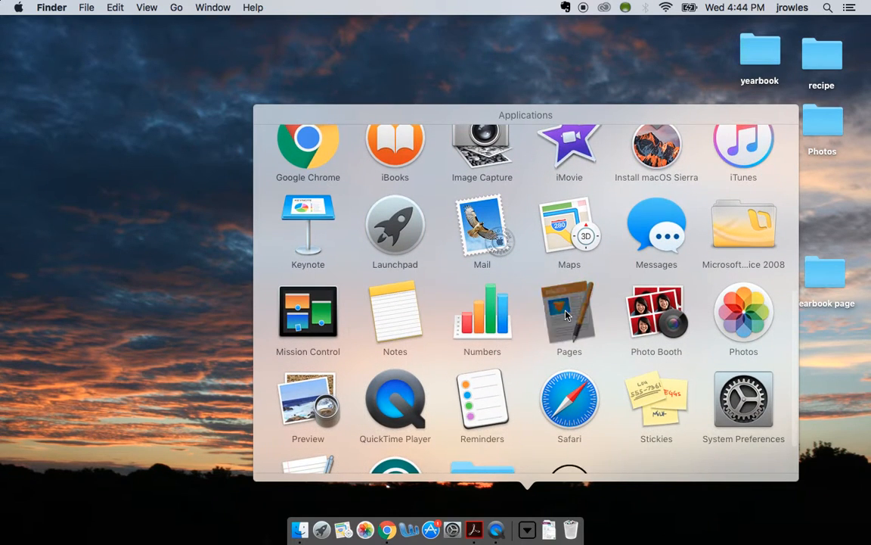
click(566, 314)
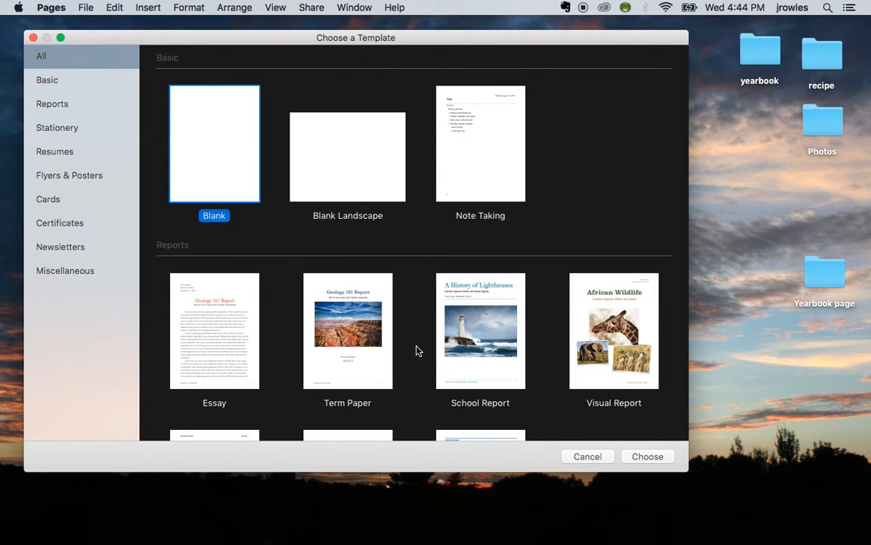
Create a new document from the School Poster Small template and move its window aside to uncover the desktop folders
scroll(419, 350, down, 12)
scroll(416, 351, down, 10)
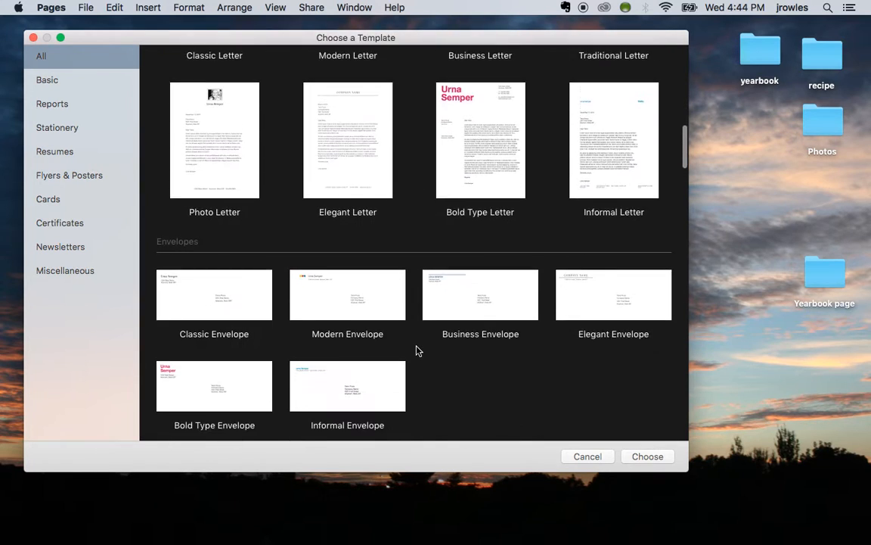
scroll(418, 350, down, 10)
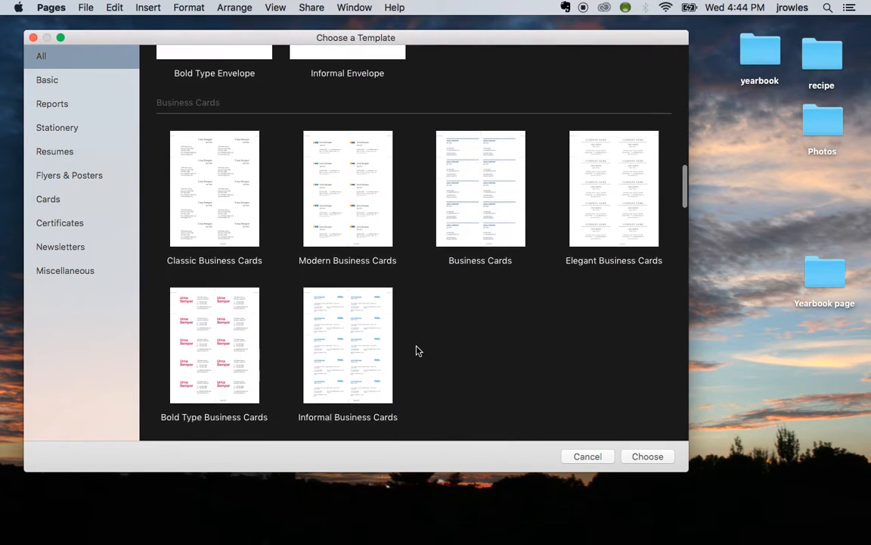
scroll(416, 350, down, 10)
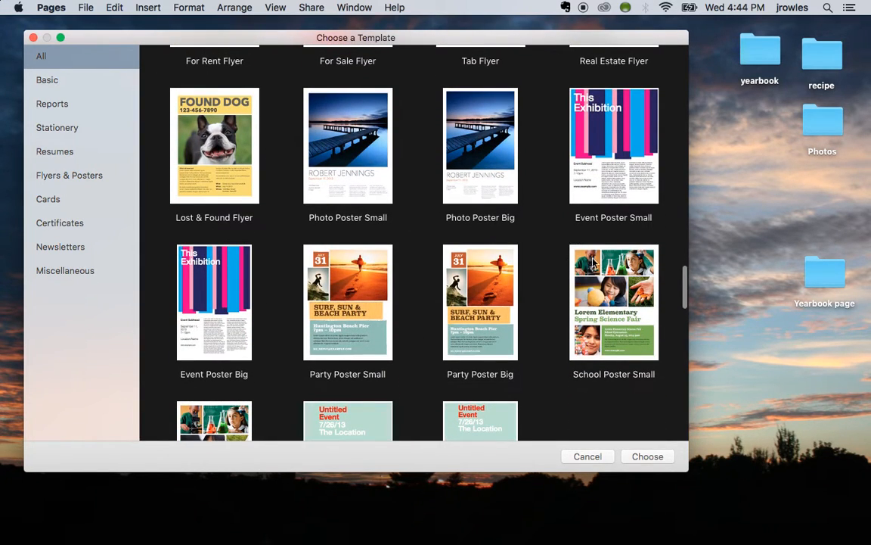
click(559, 252)
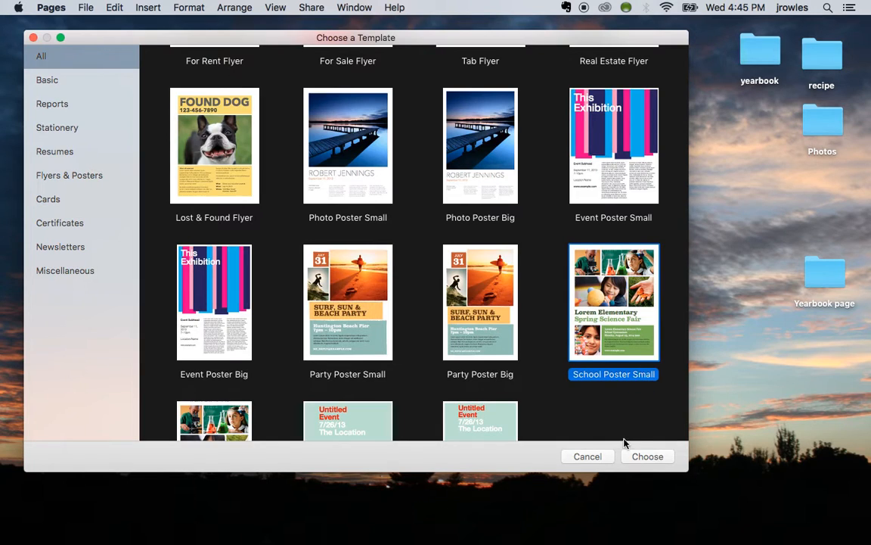
double_click(644, 377)
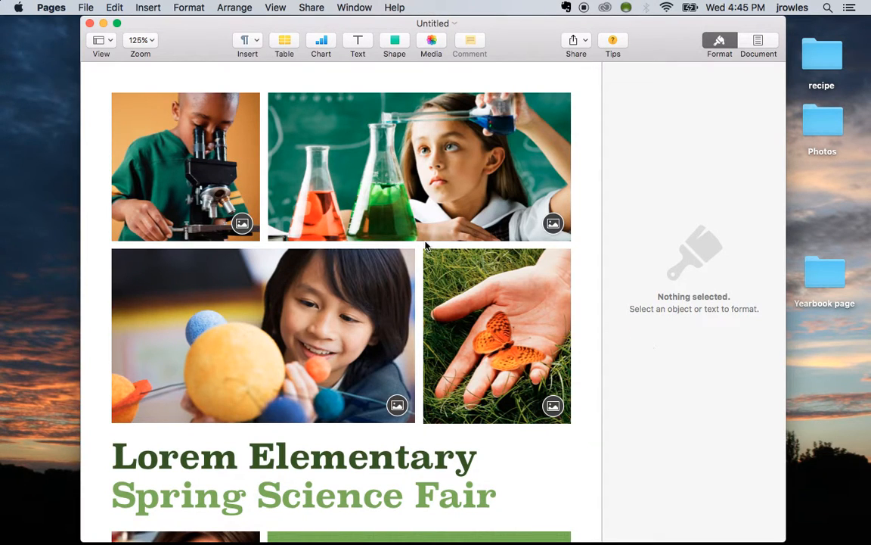
drag(195, 36, 126, 35)
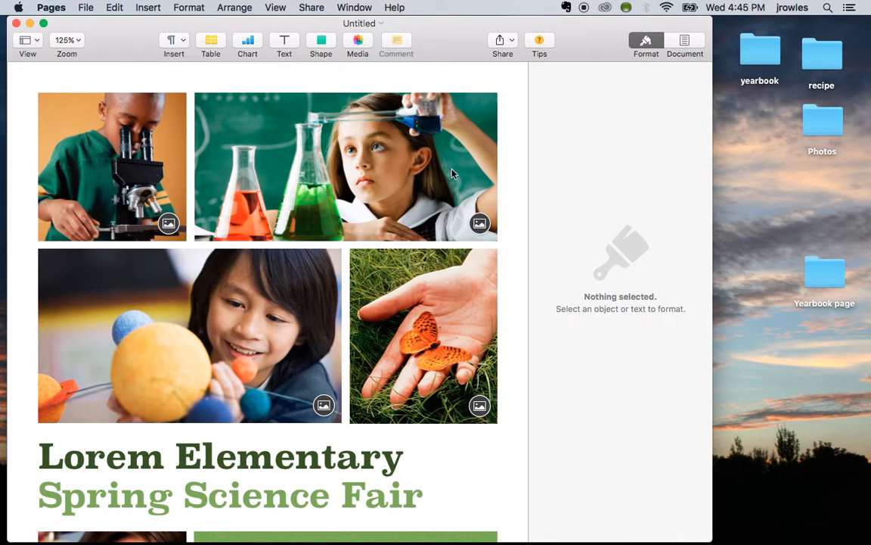
Examine the poster template's photo placeholders, headline and green text block over the whole page
scroll(259, 460, down, 5)
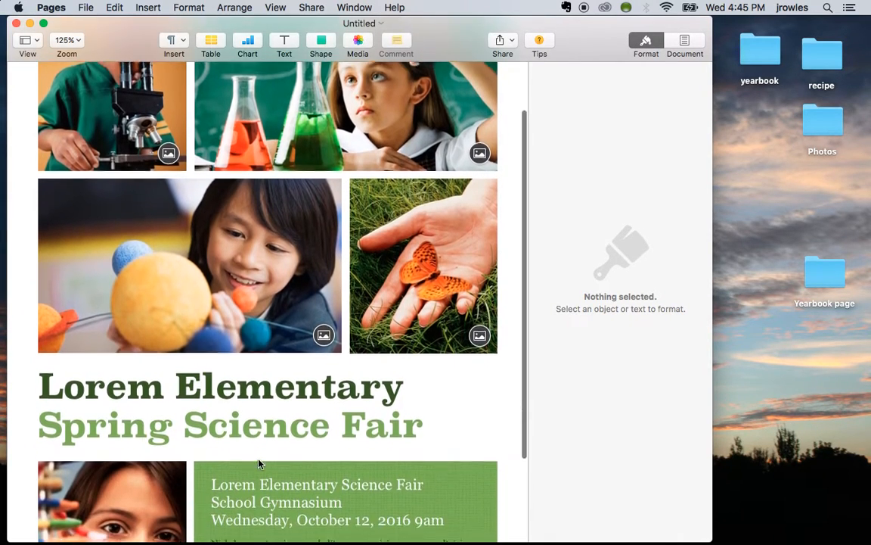
scroll(258, 462, up, 5)
scroll(258, 464, down, 4)
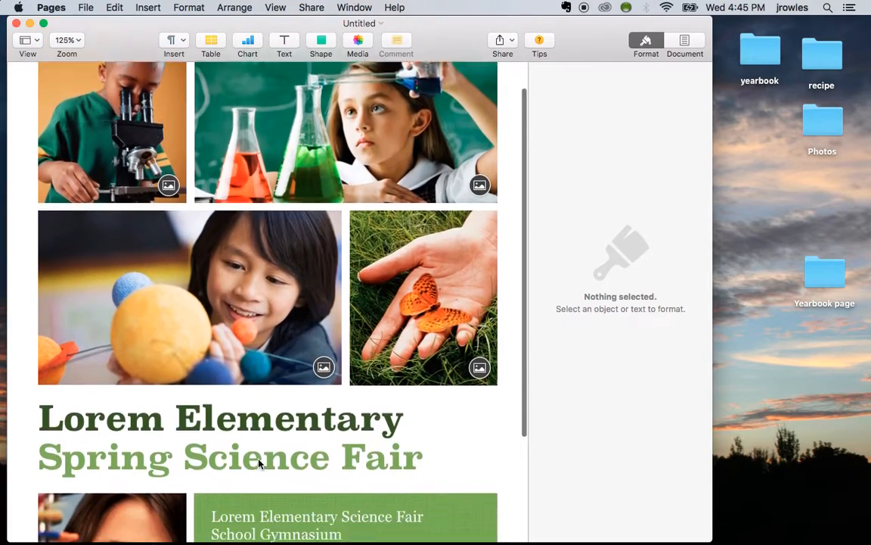
scroll(258, 464, up, 2)
scroll(259, 464, down, 4)
scroll(259, 463, down, 2)
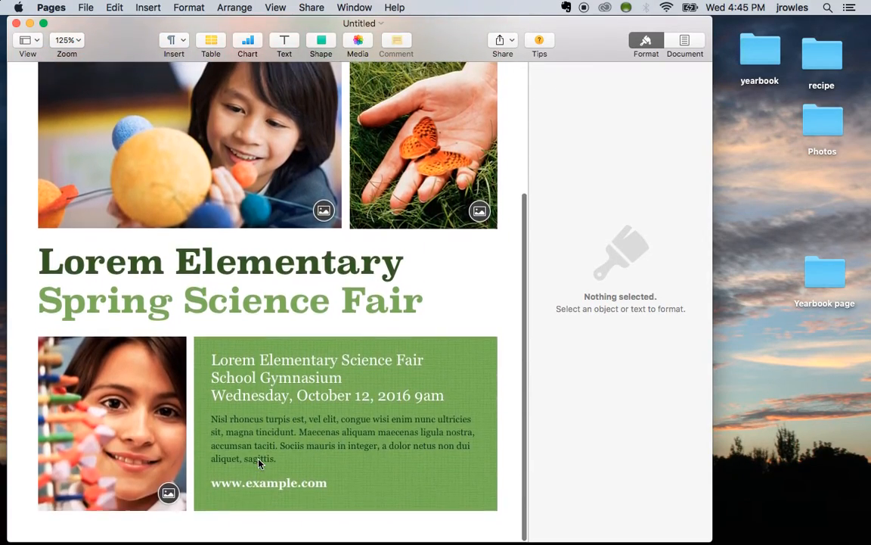
scroll(258, 463, up, 7)
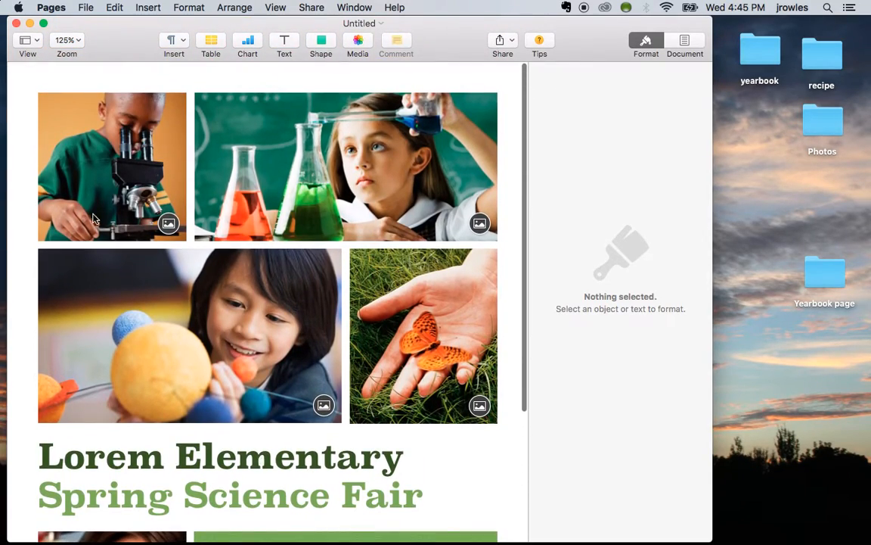
scroll(393, 353, down, 6)
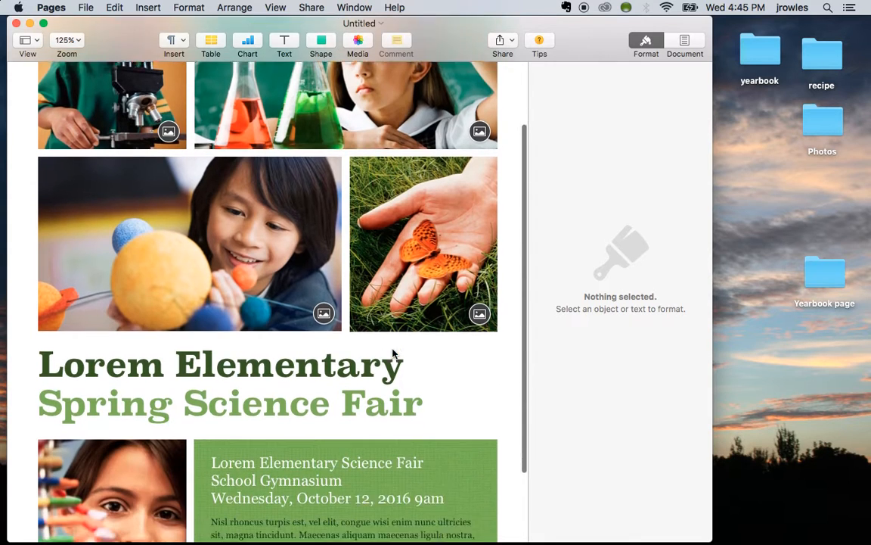
scroll(265, 363, up, 6)
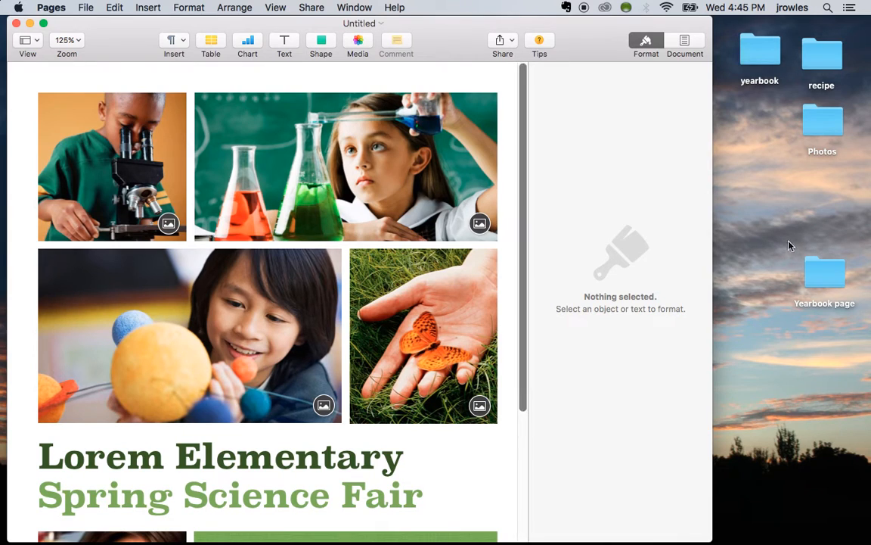
Open the Yearbook page folder and replace the poster's top-row placeholder photos with headshot.jpg and halloween.jpg, from left to right
double_click(825, 274)
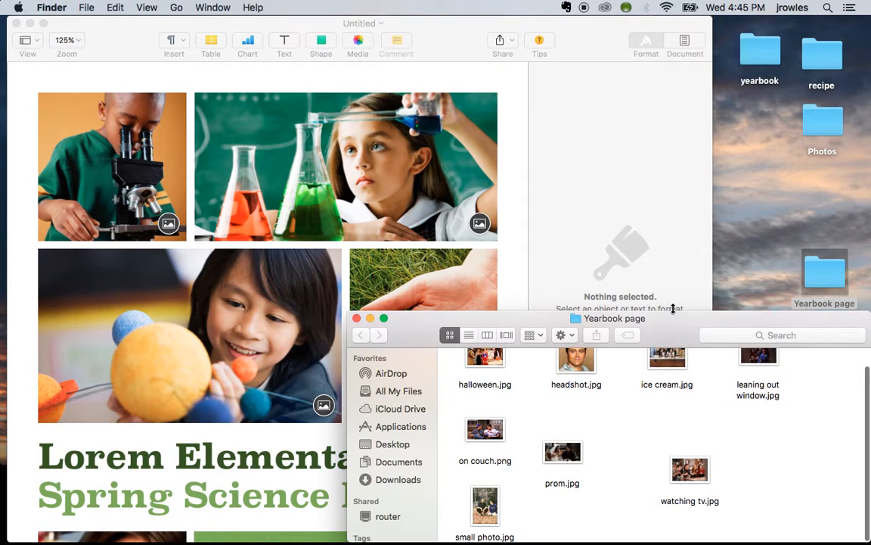
drag(672, 319, 659, 210)
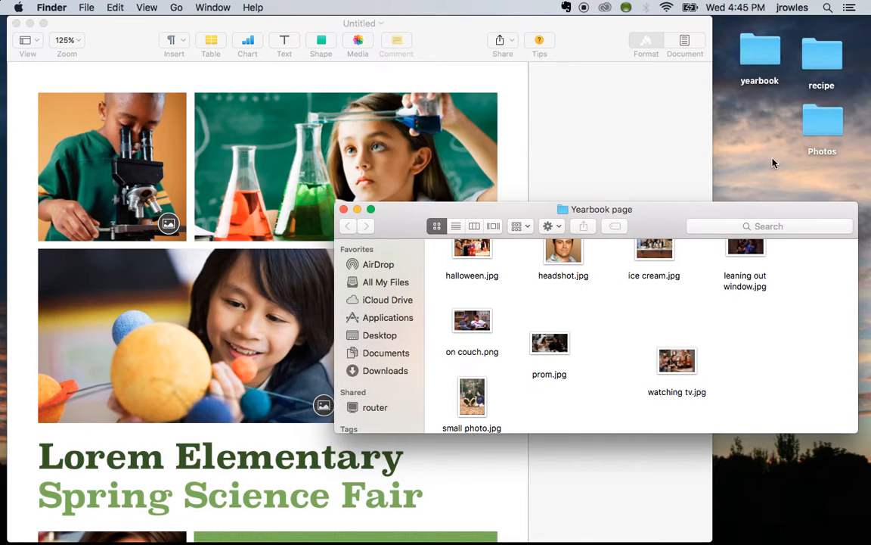
scroll(538, 290, up, 1)
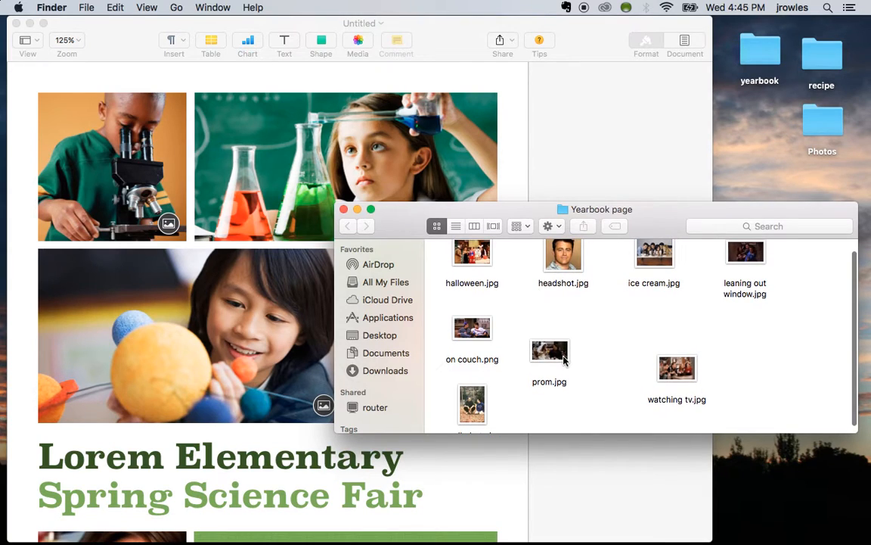
scroll(556, 266, up, 1)
drag(561, 259, 109, 166)
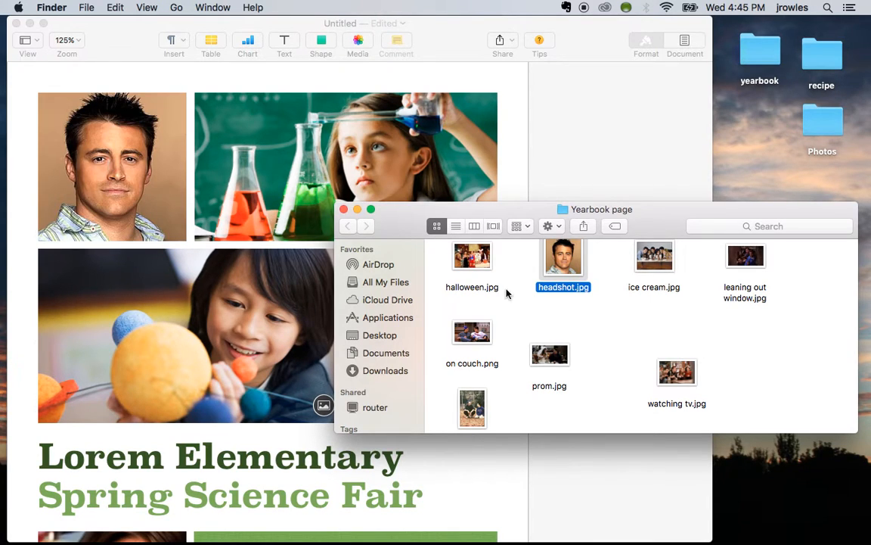
drag(520, 214, 520, 298)
drag(470, 345, 390, 183)
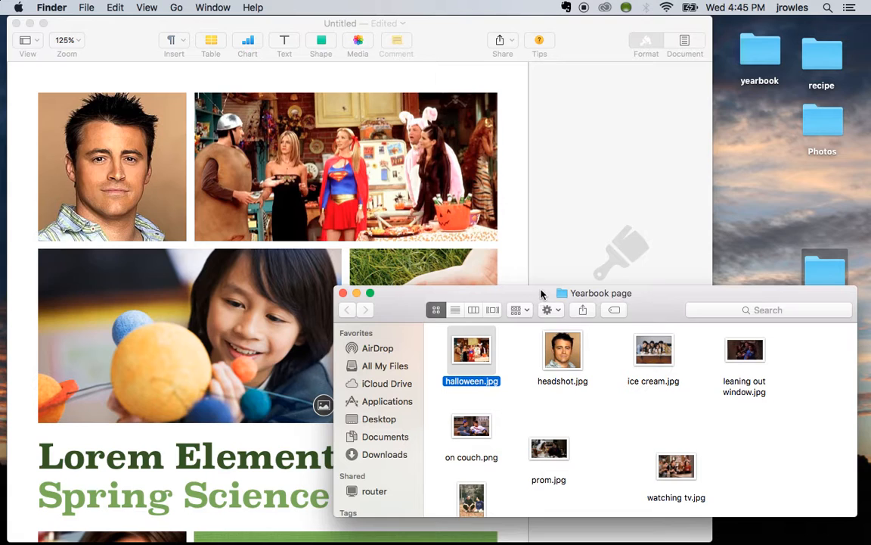
Replace the second-row placeholders with watching tv.jpg in the wide frame and prom.jpg in the narrow one, and return to the poster
drag(541, 293, 575, 53)
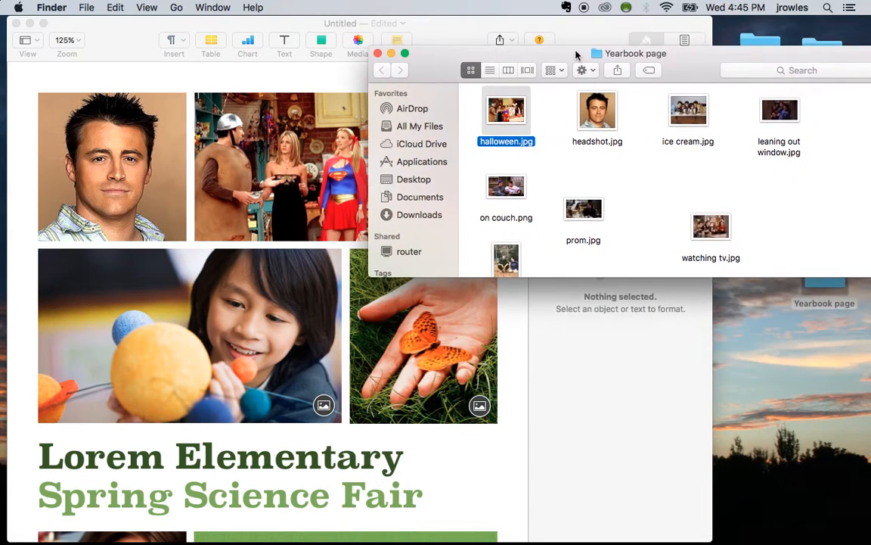
drag(709, 227, 230, 330)
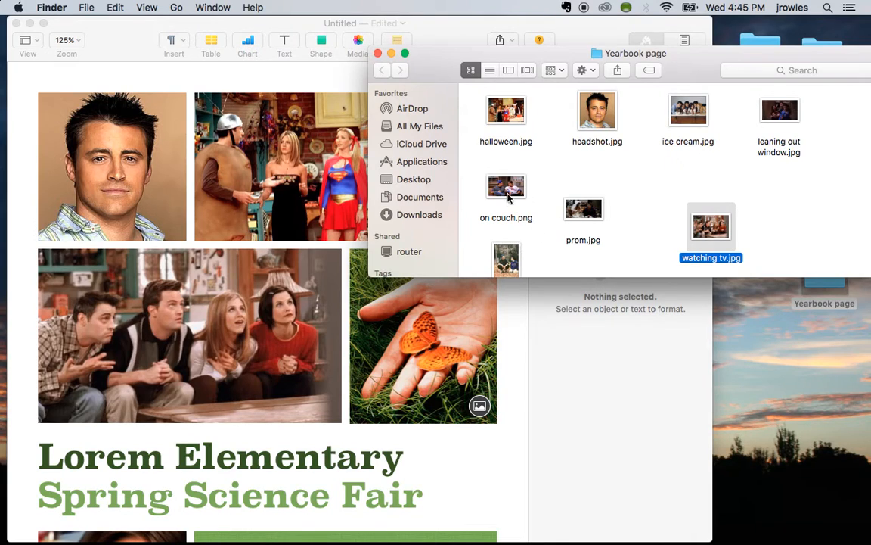
drag(581, 209, 435, 338)
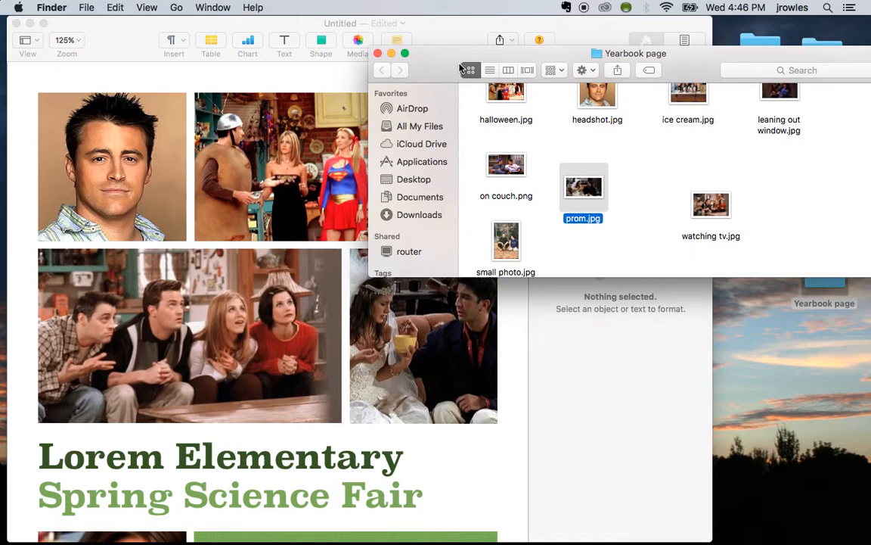
click(593, 418)
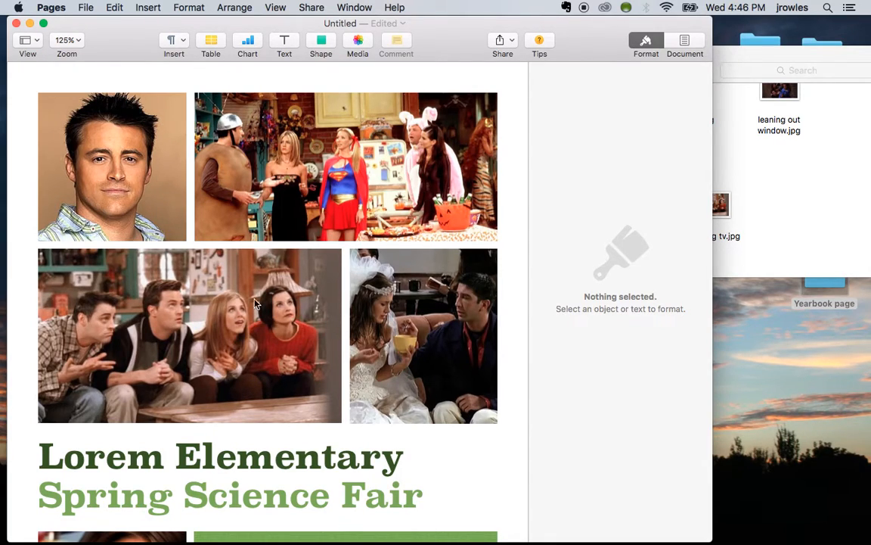
Try shrinking the watching tv photo proportionally from its upper-right corner, and undo the resize
click(265, 340)
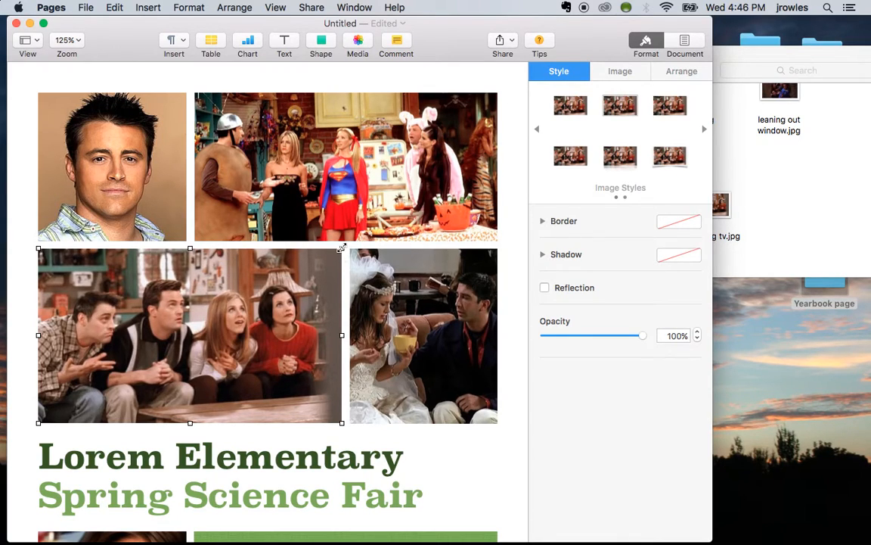
drag(342, 249, 316, 275)
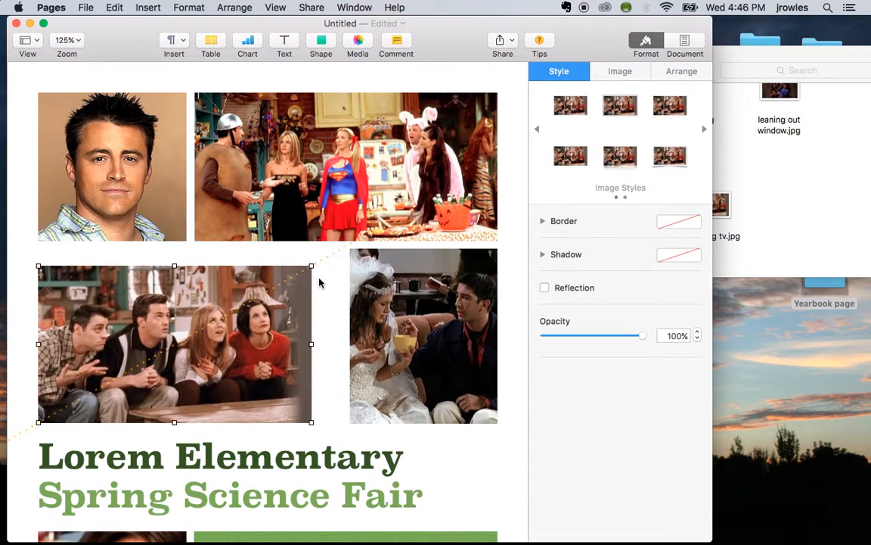
click(114, 8)
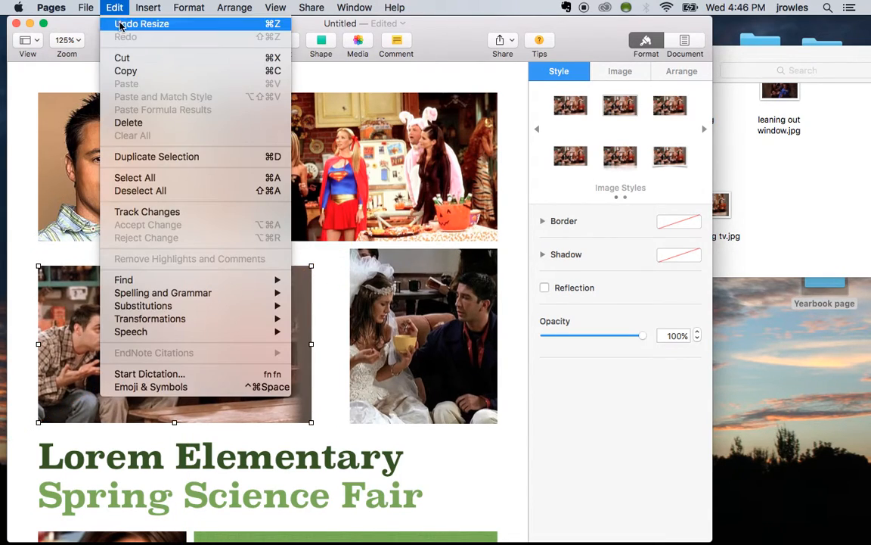
click(110, 22)
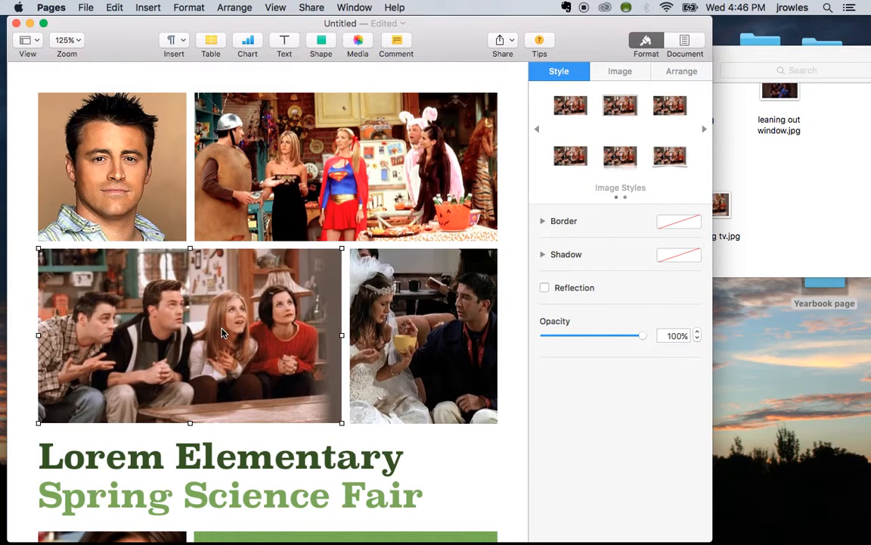
Crop the watching tv photo by narrowing its mask from the right side, and reposition and slightly rescale the image inside to fit all four people
double_click(222, 332)
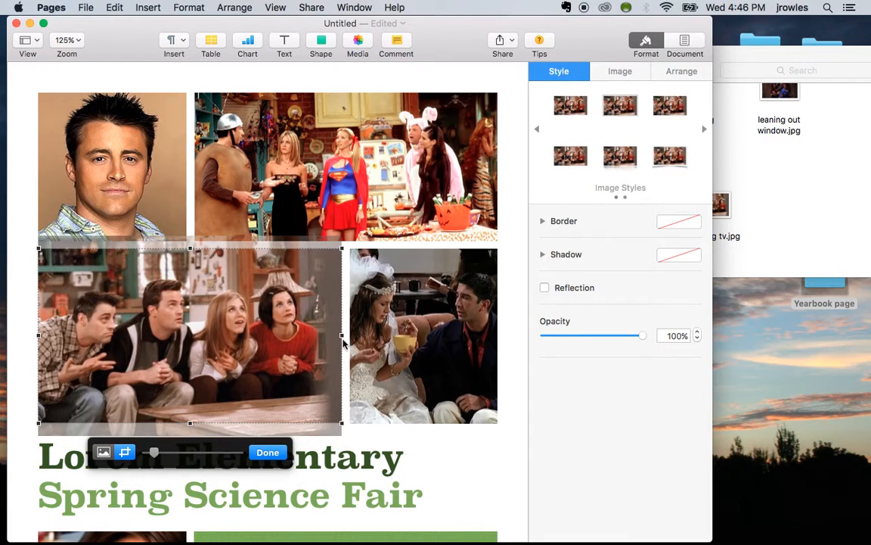
drag(341, 336, 286, 337)
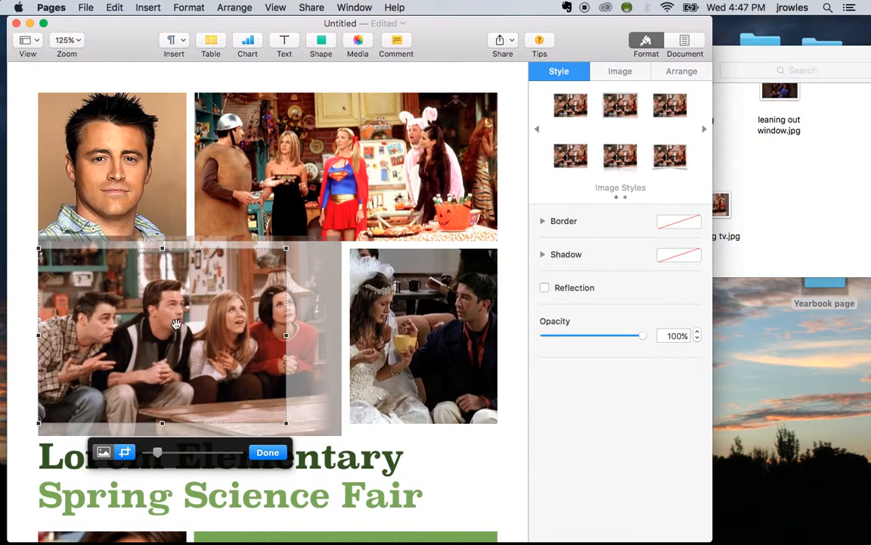
mouse_move(177, 324)
mouse_down()
mouse_move(154, 328)
mouse_move(161, 327)
mouse_up()
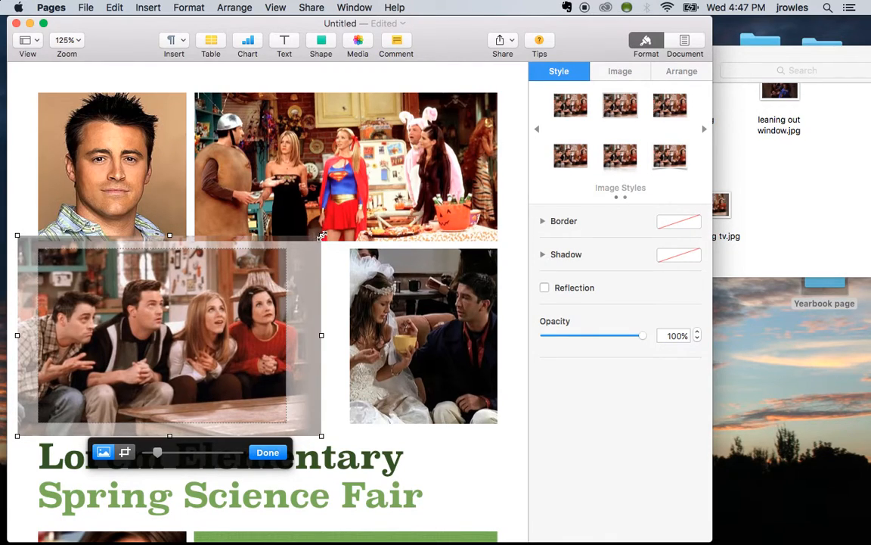
mouse_move(321, 237)
mouse_down()
mouse_move(292, 255)
mouse_move(322, 237)
mouse_move(316, 241)
mouse_up()
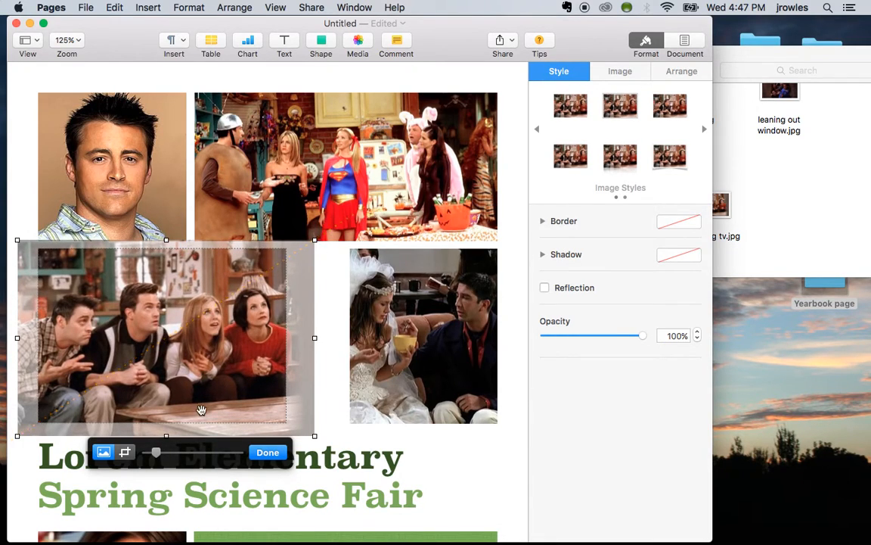
mouse_move(158, 454)
mouse_down()
mouse_move(167, 453)
mouse_move(159, 456)
mouse_up()
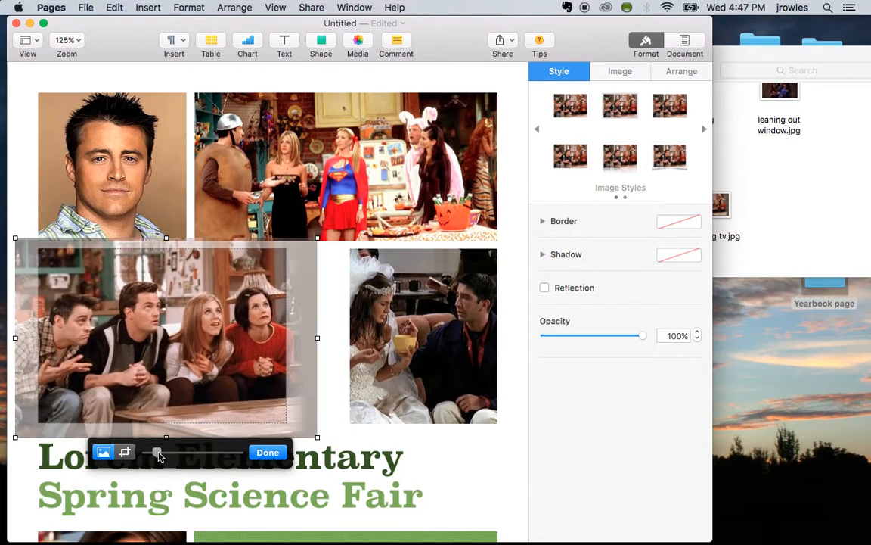
click(346, 366)
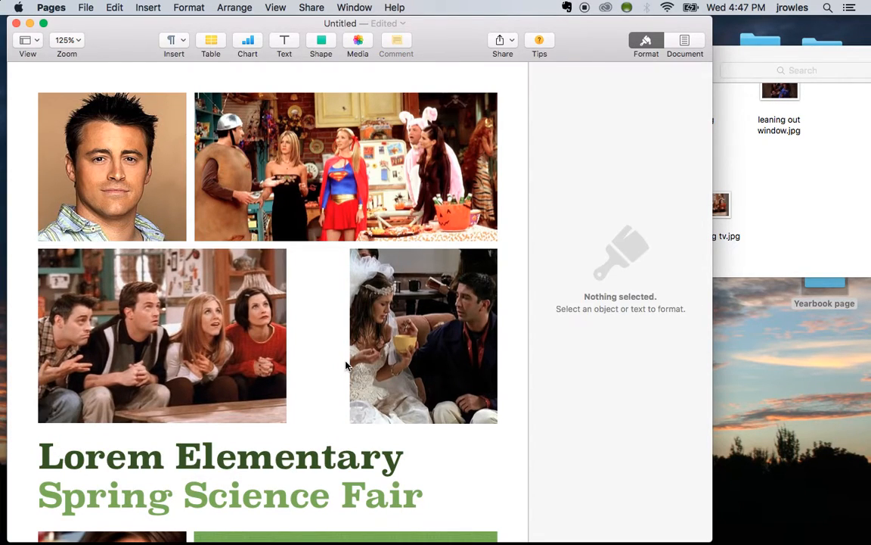
Widen the prom photo's crop mask leftward and shift the image inside to frame both people
double_click(402, 349)
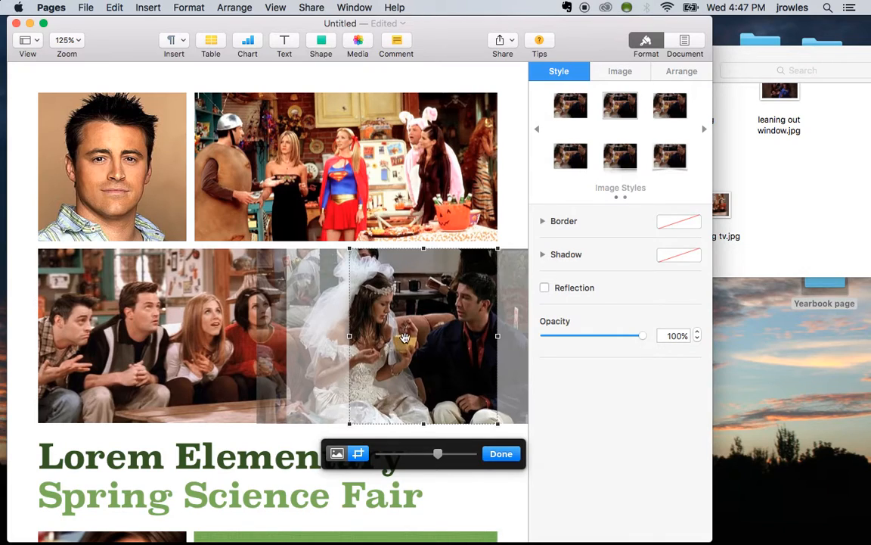
drag(350, 336, 301, 338)
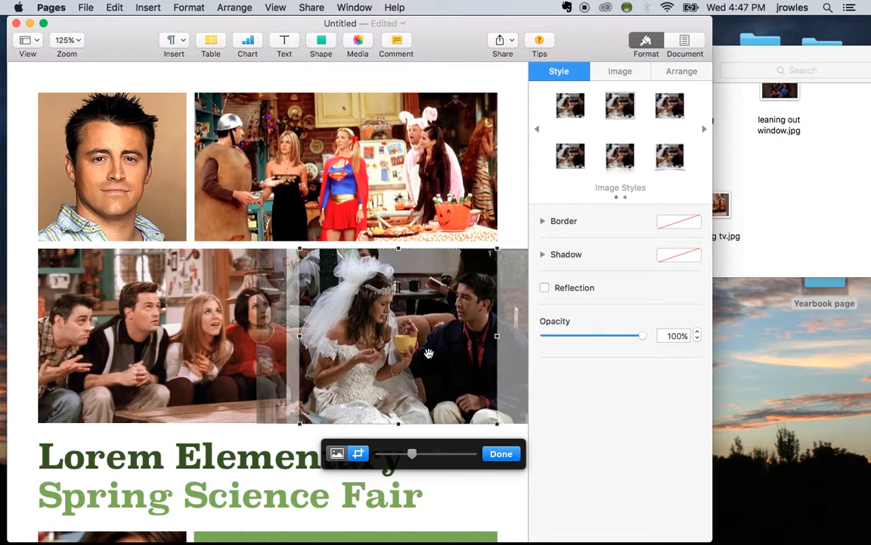
drag(428, 354, 401, 348)
click(499, 454)
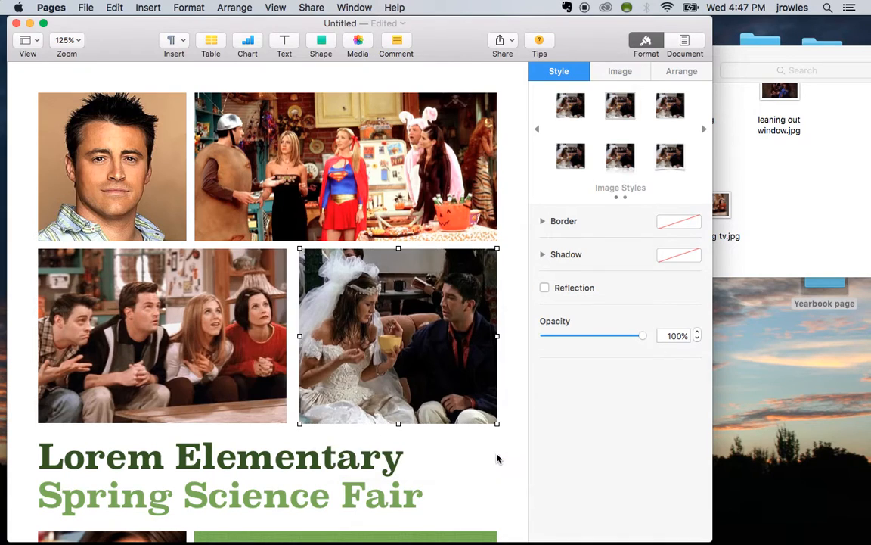
click(460, 466)
Replace the placeholder photo beside the green panel with on couch.png from the Yearbook page folder
scroll(461, 467, down, 5)
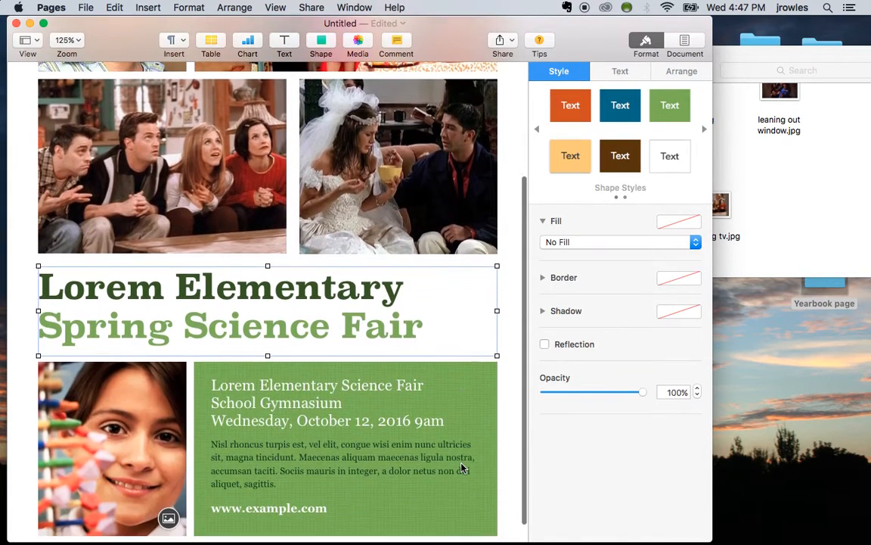
scroll(463, 469, down, 1)
click(715, 186)
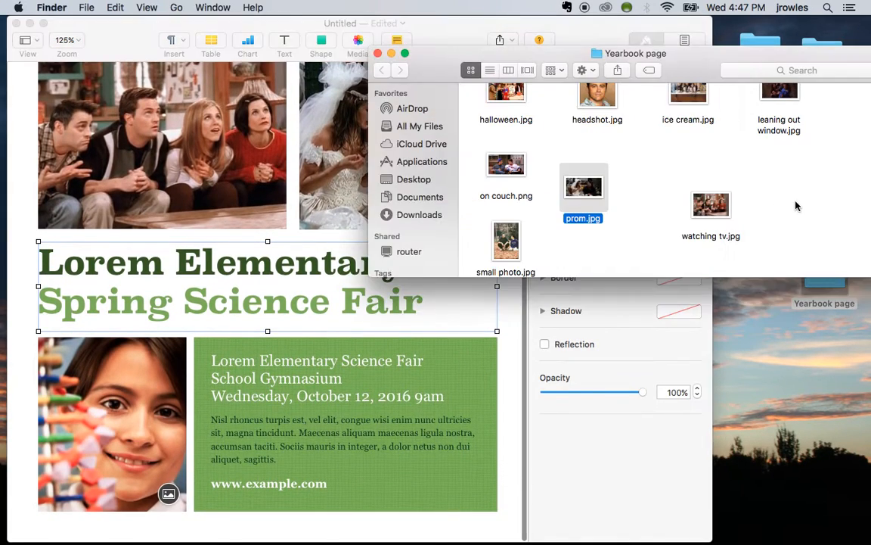
drag(506, 165, 103, 414)
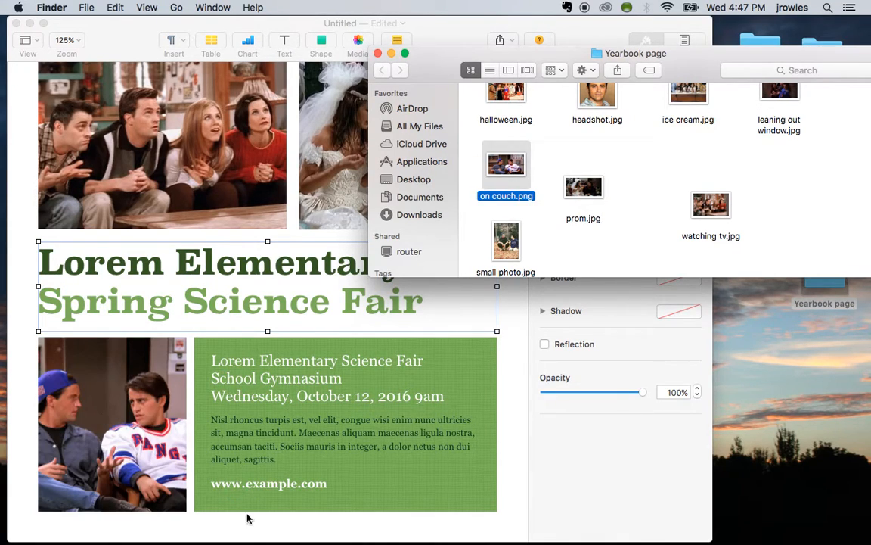
Delete the event details text box over the green panel and unlock the panel
click(350, 433)
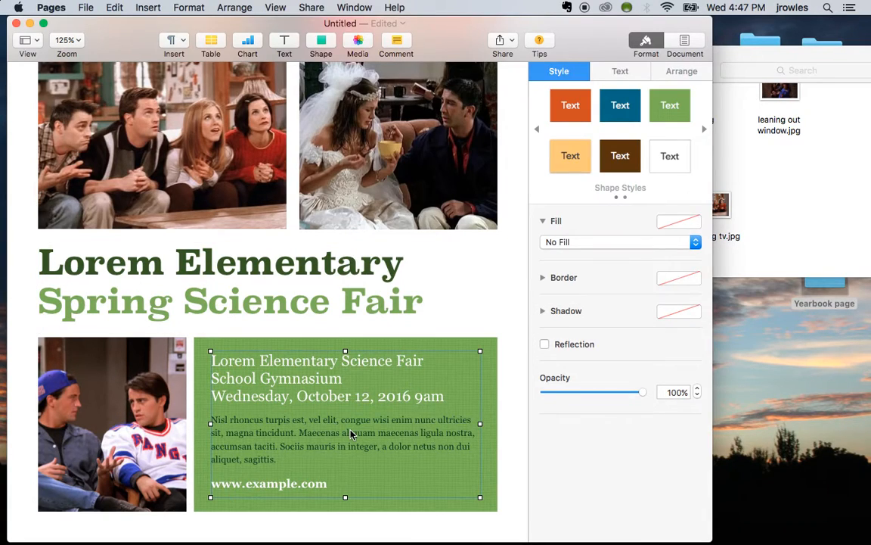
key(Delete)
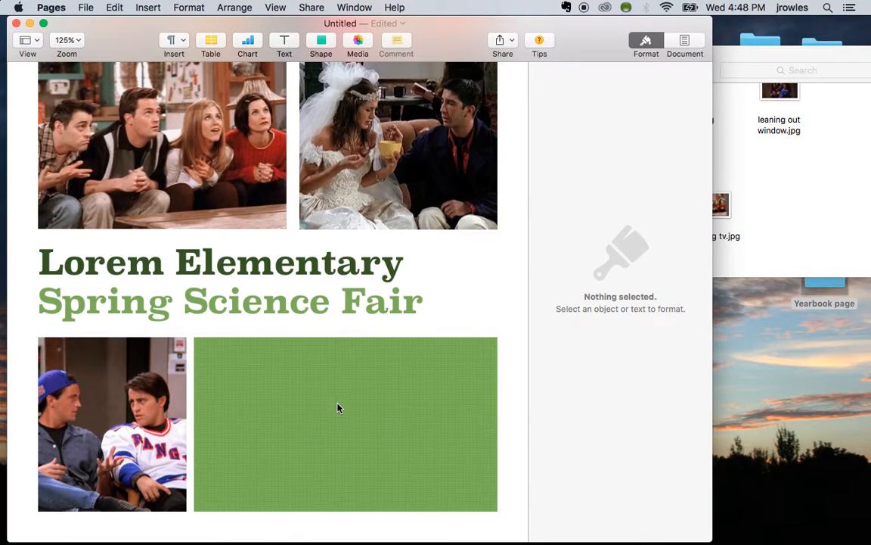
click(338, 408)
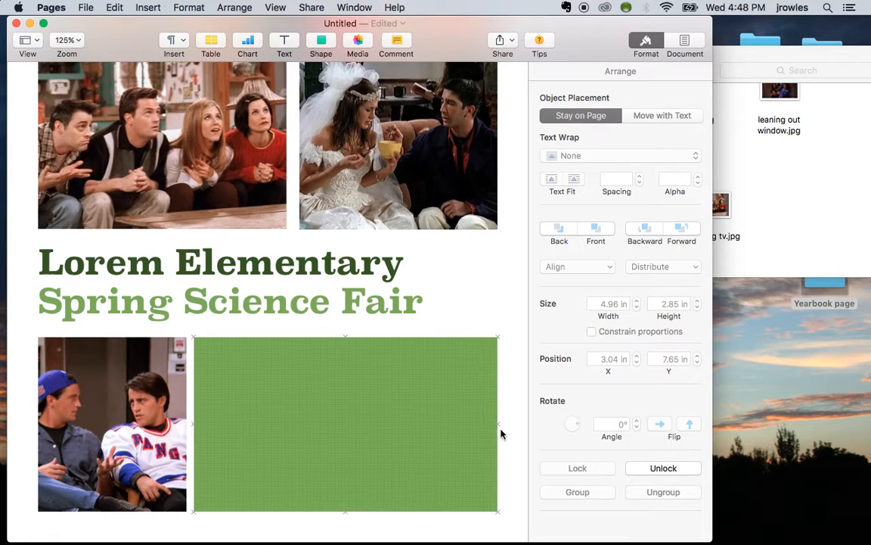
right_click(380, 419)
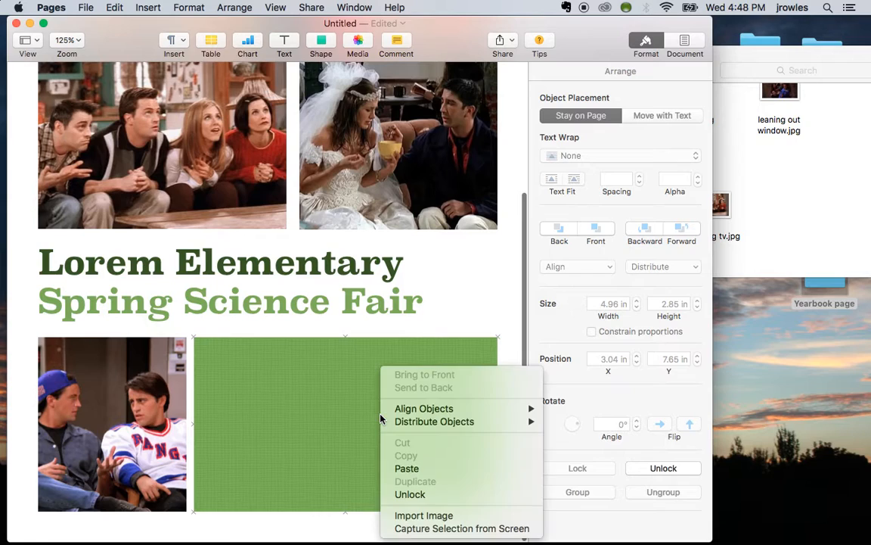
click(415, 495)
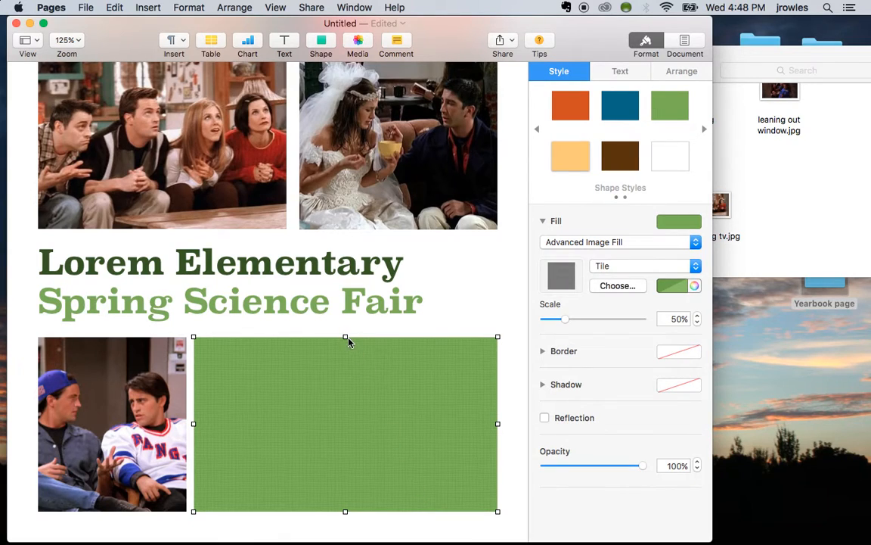
Fill the green panel's frame with leaning out window.jpg from the Yearbook page folder
click(782, 200)
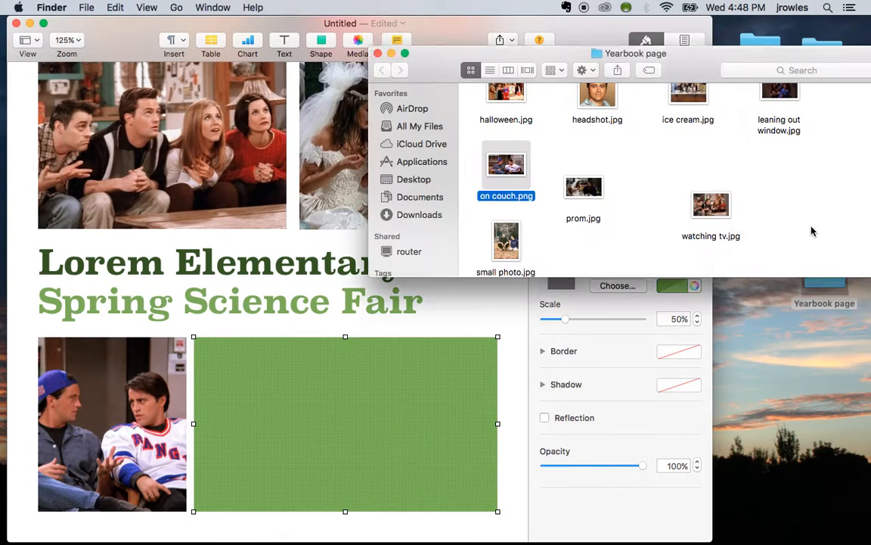
scroll(791, 203, up, 1)
drag(779, 101, 387, 388)
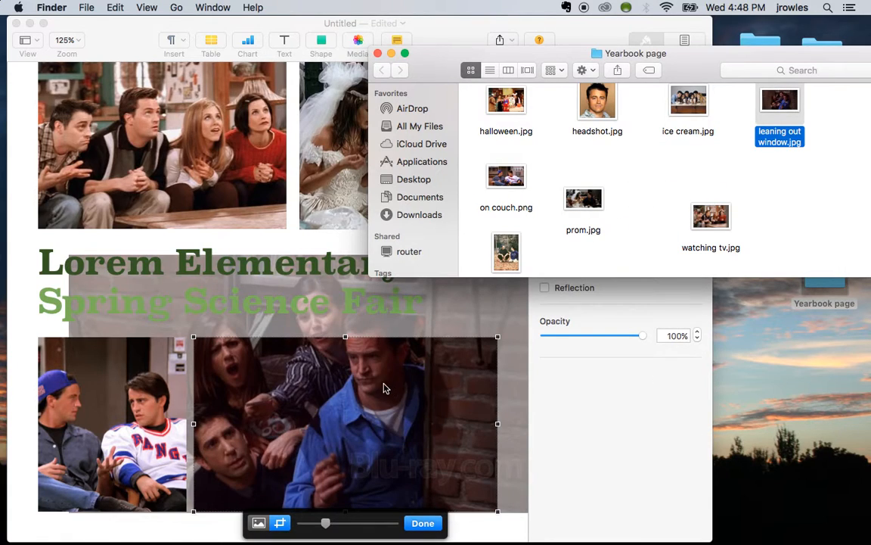
Scale down and reposition the leaning out window image inside its mask, and narrow the mask from its left edge
click(326, 523)
drag(326, 522, 309, 524)
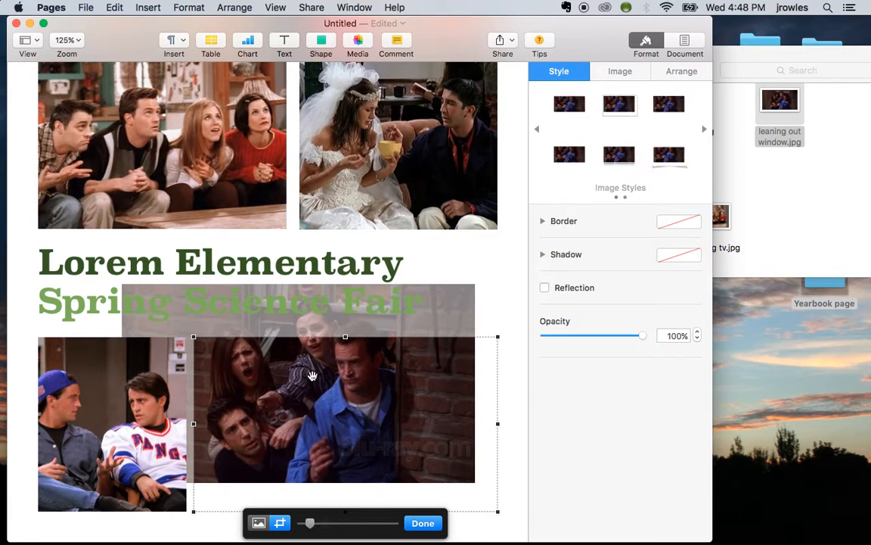
drag(314, 379, 364, 407)
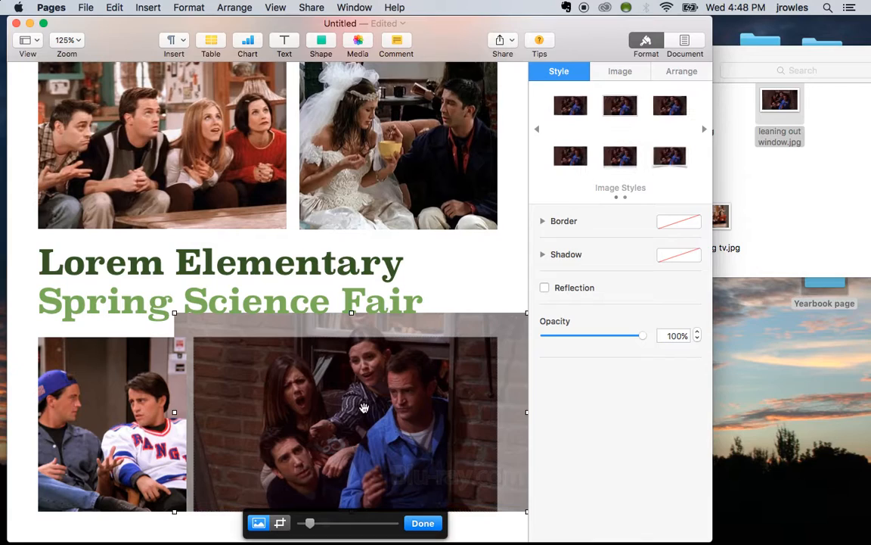
click(330, 413)
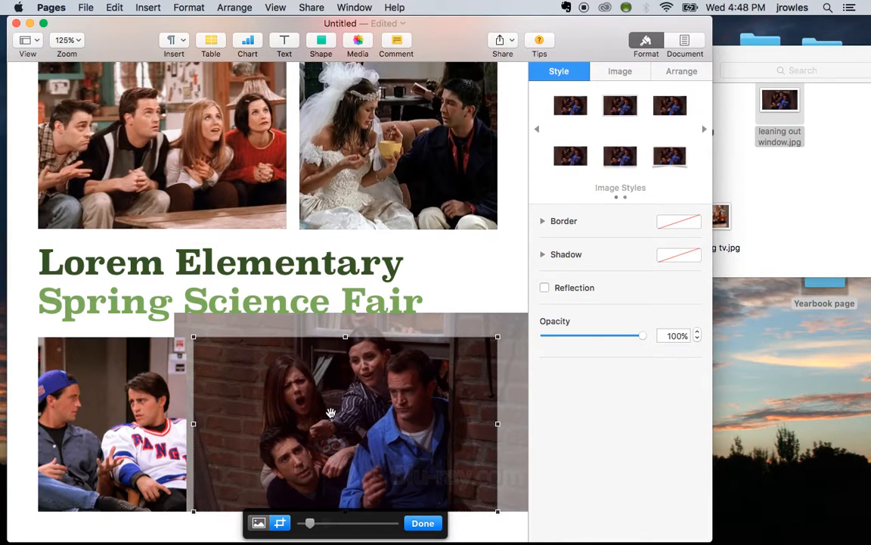
drag(194, 424, 239, 424)
Widen the on couch photo's mask toward the right and shift the image inside to center the two men
double_click(127, 390)
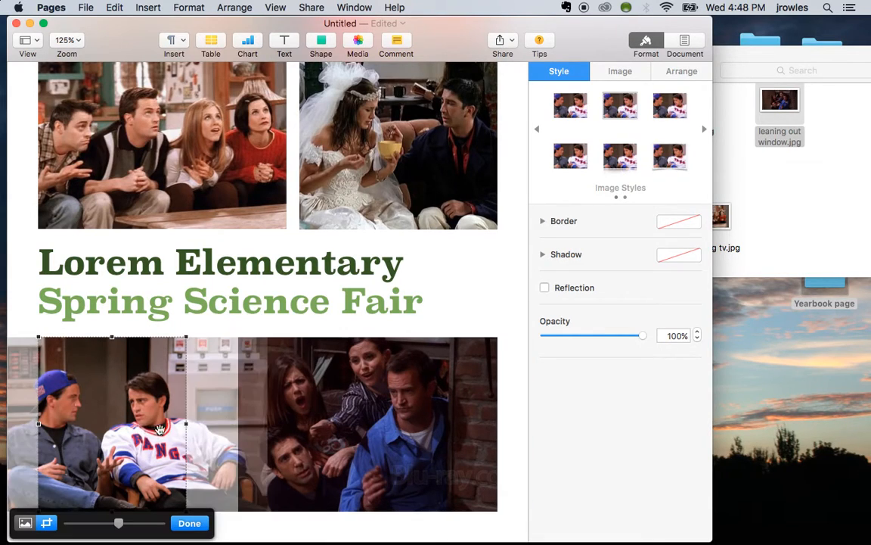
drag(185, 424, 225, 423)
drag(130, 387, 144, 388)
click(413, 413)
Replace the whole two-line poster title with "Joey Trebbiani"
scroll(412, 413, up, 5)
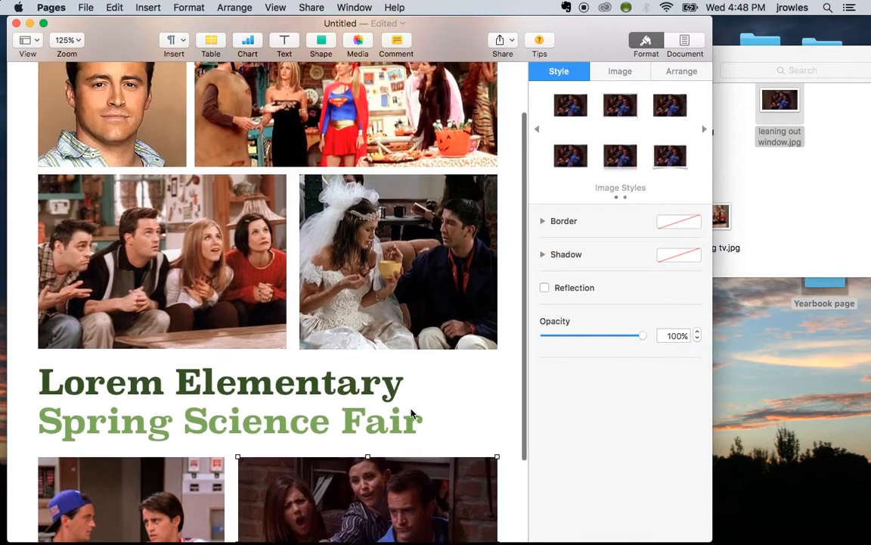
scroll(412, 412, down, 5)
scroll(339, 399, up, 3)
click(339, 399)
triple_click(339, 399)
triple_click(372, 423)
click(448, 428)
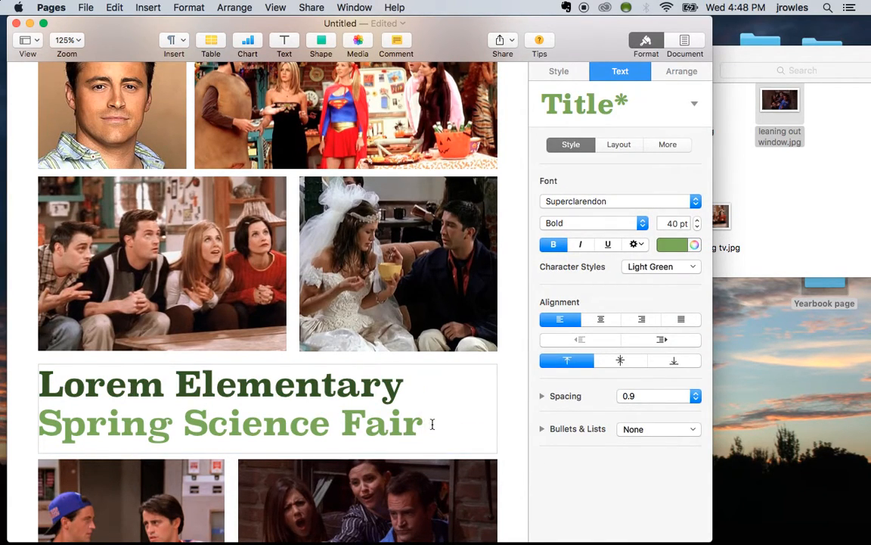
key(super+a)
text(Joe)
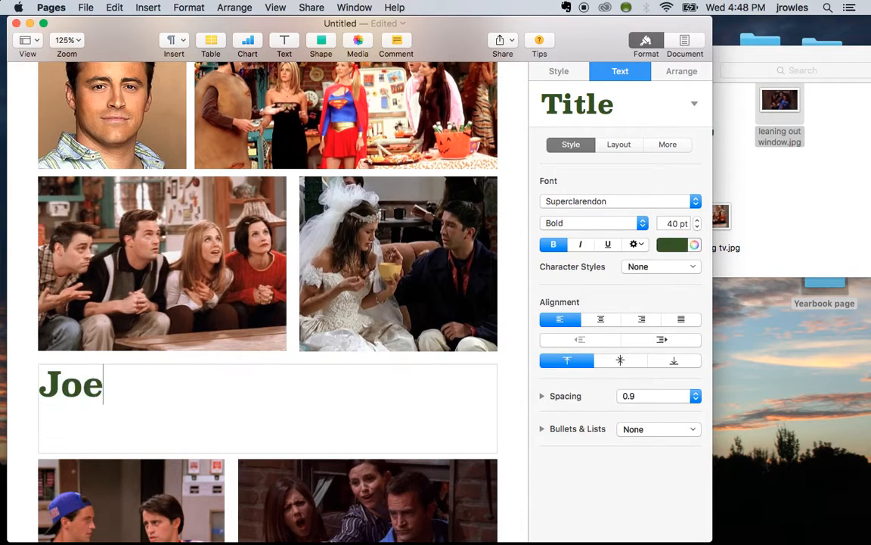
text(y Tr)
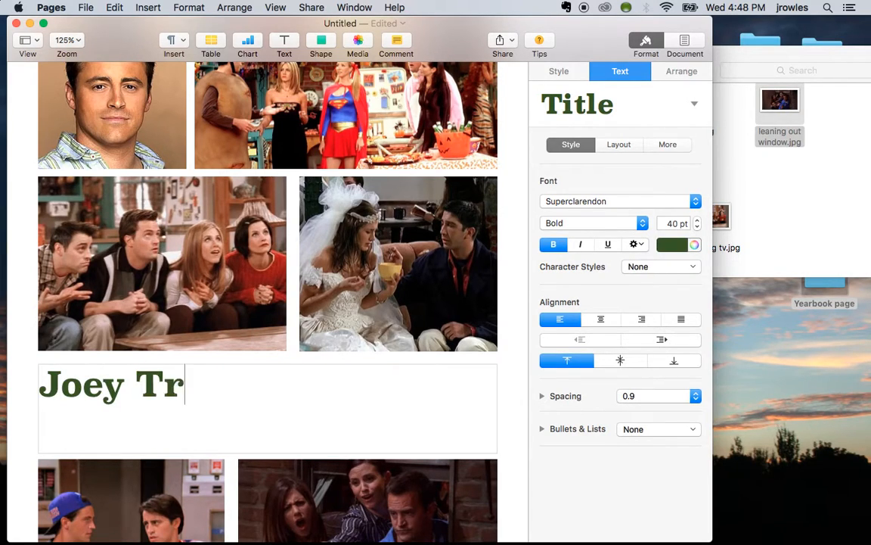
text(ibbiani)
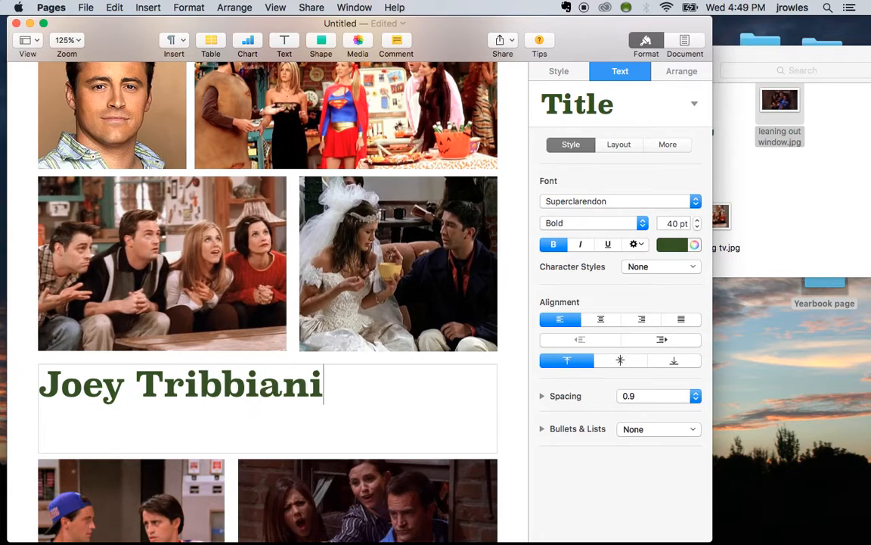
click(360, 406)
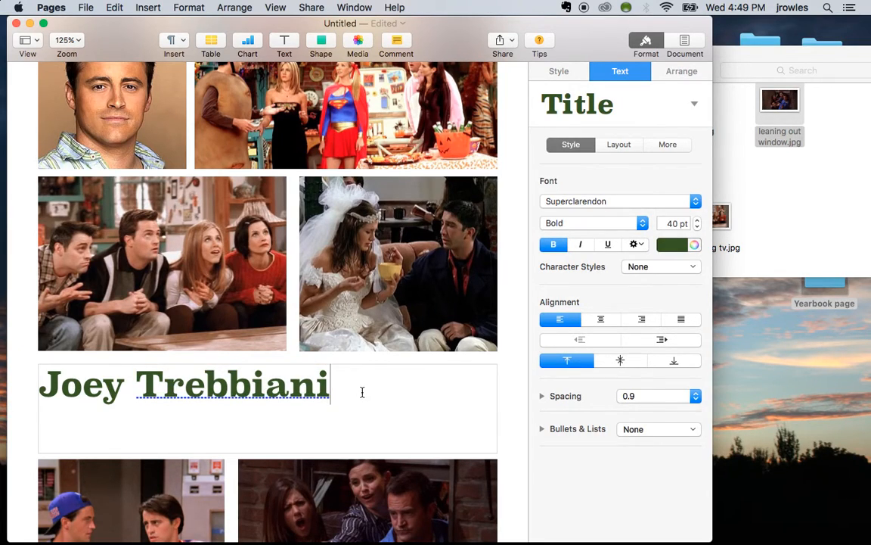
Center the title text horizontally and vertically within its text box
drag(362, 391, 3, 384)
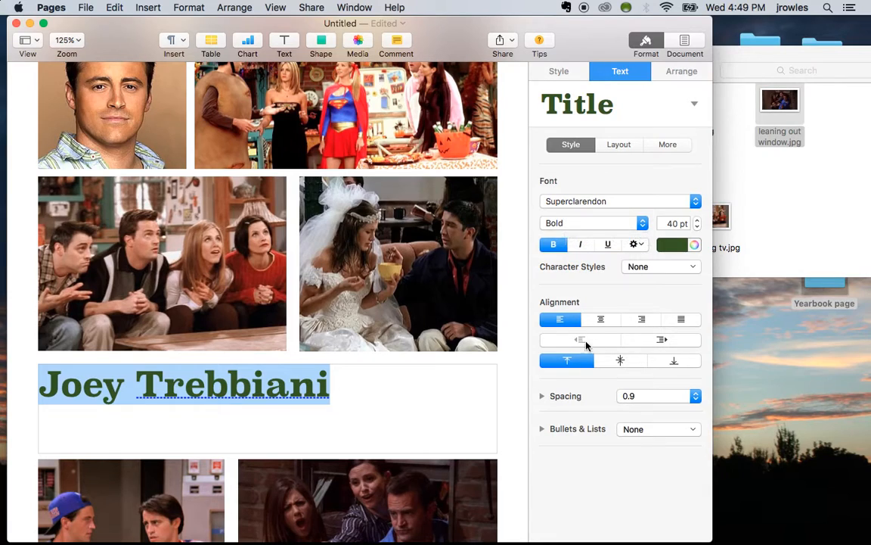
click(602, 319)
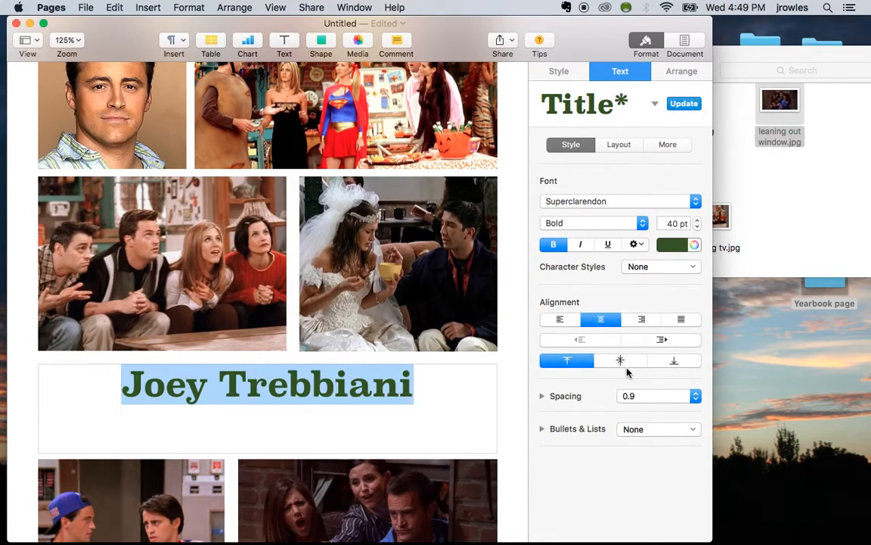
click(621, 361)
Enlarge the title text to 59 pt so the full name fits on one line
click(697, 219)
click(697, 220)
drag(698, 223, 698, 224)
click(698, 220)
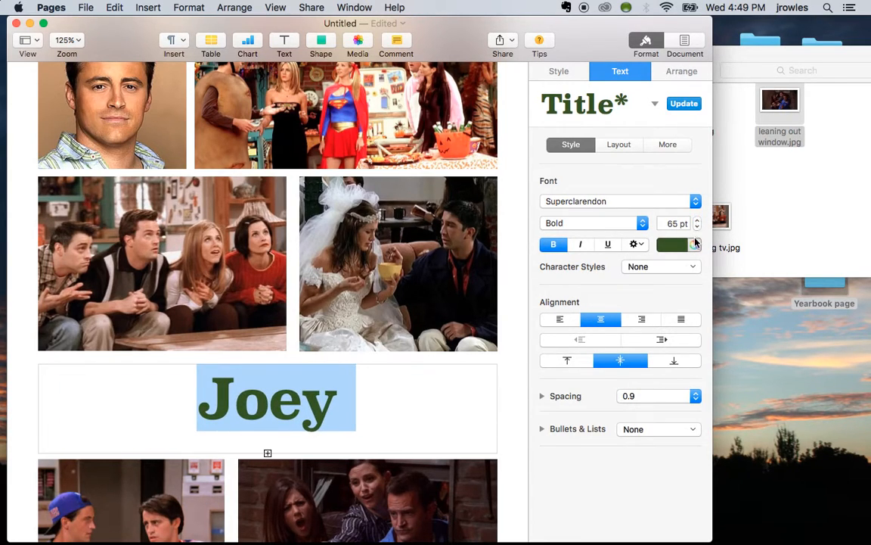
click(697, 228)
click(697, 228)
click(697, 228)
click(698, 229)
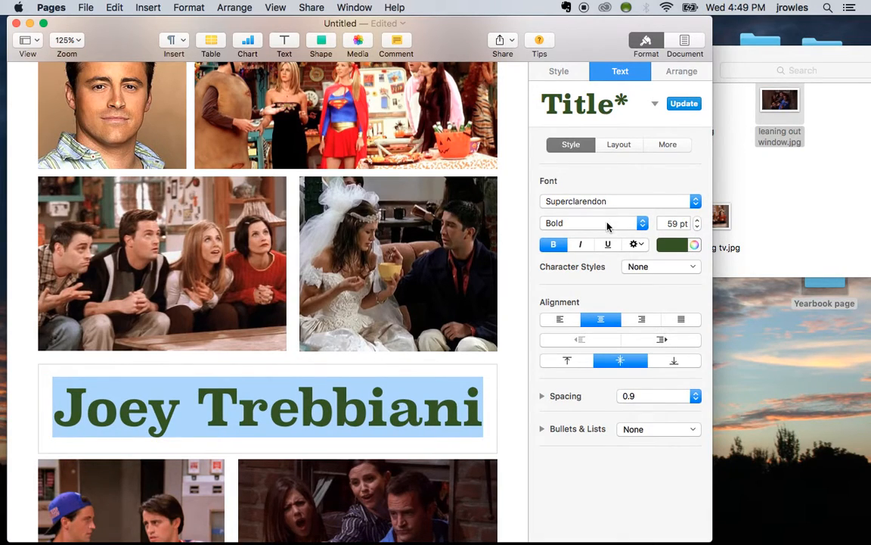
Change the title's text color to a dark reddish brown using the color wheel, and close the color picker
click(694, 244)
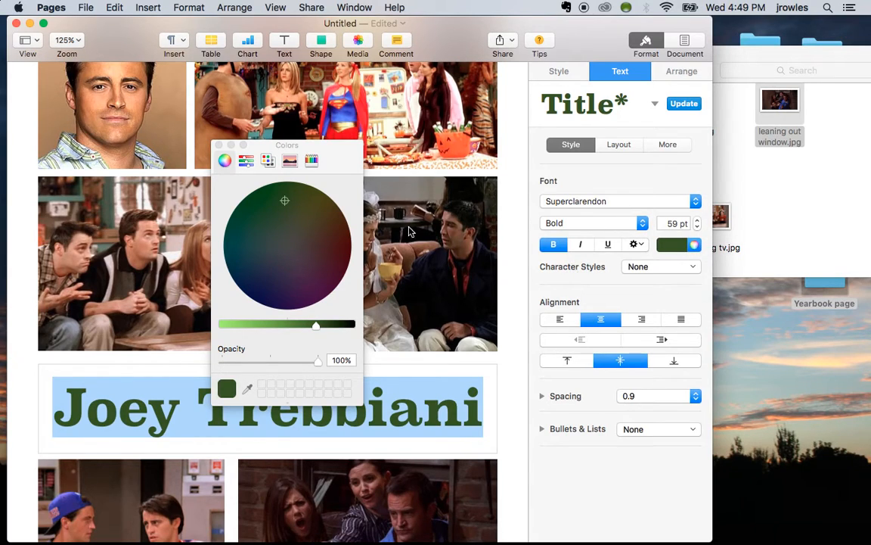
click(322, 239)
click(488, 379)
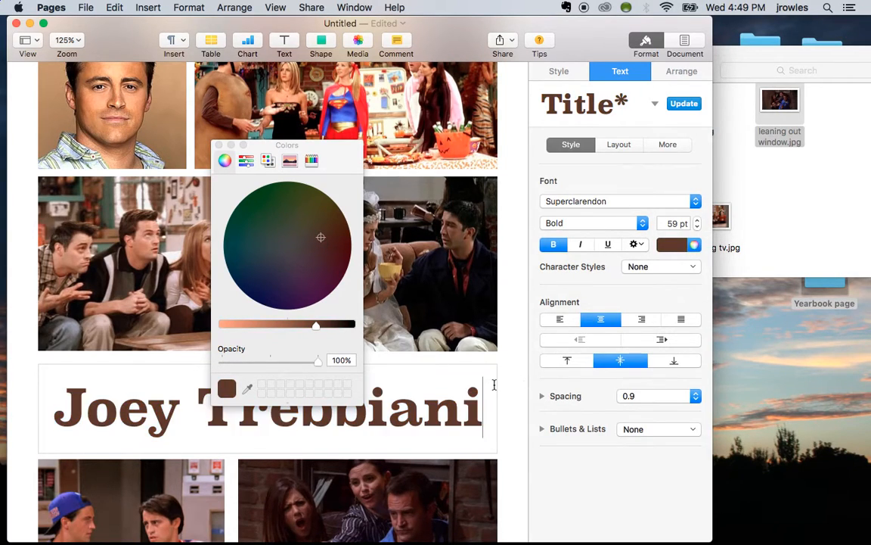
click(219, 144)
Save the document to the Desktop as "Joeys page"
scroll(370, 337, up, 3)
scroll(370, 336, down, 5)
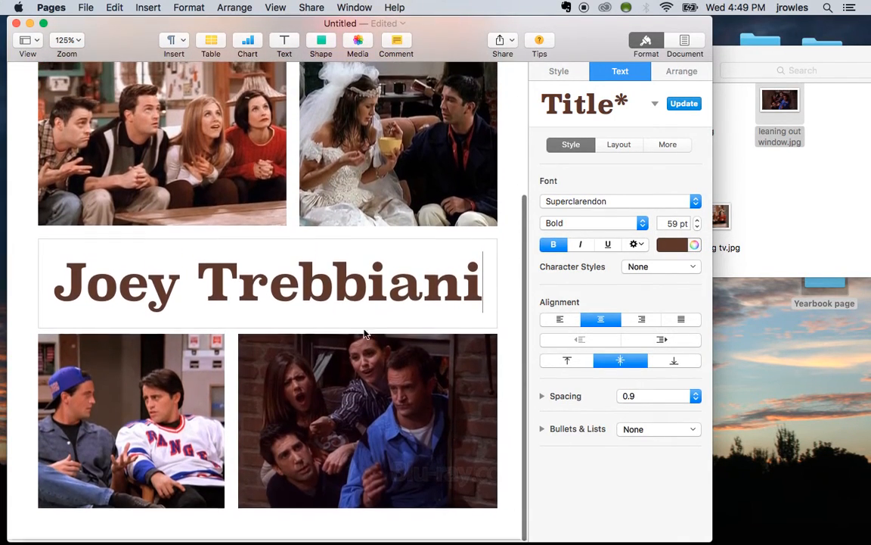
click(86, 7)
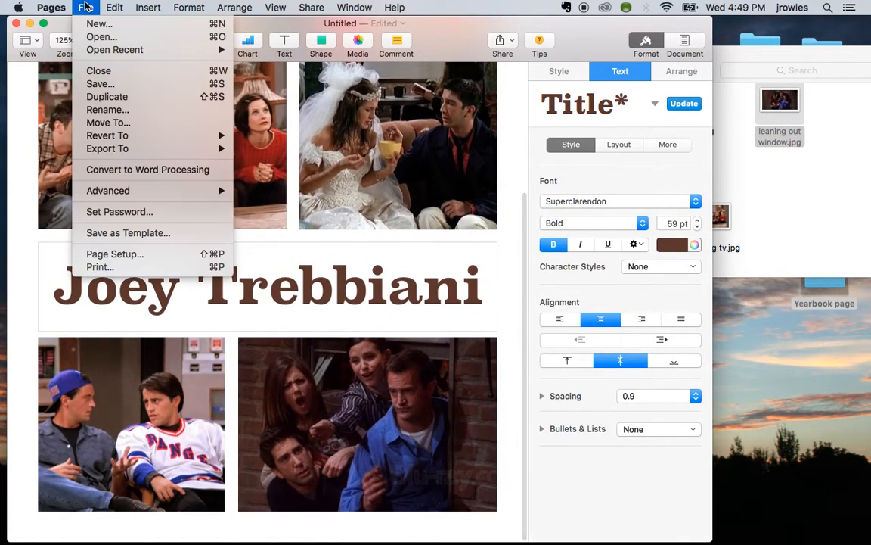
click(110, 84)
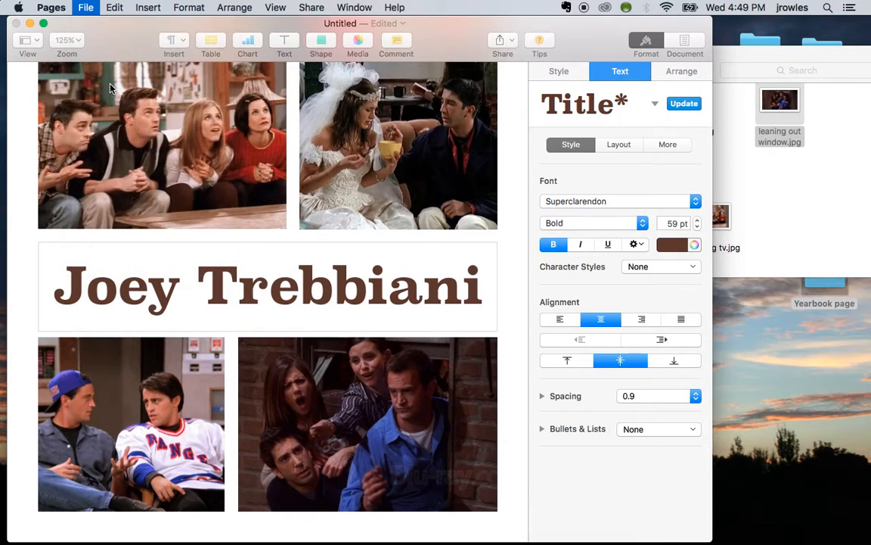
text(Joey)
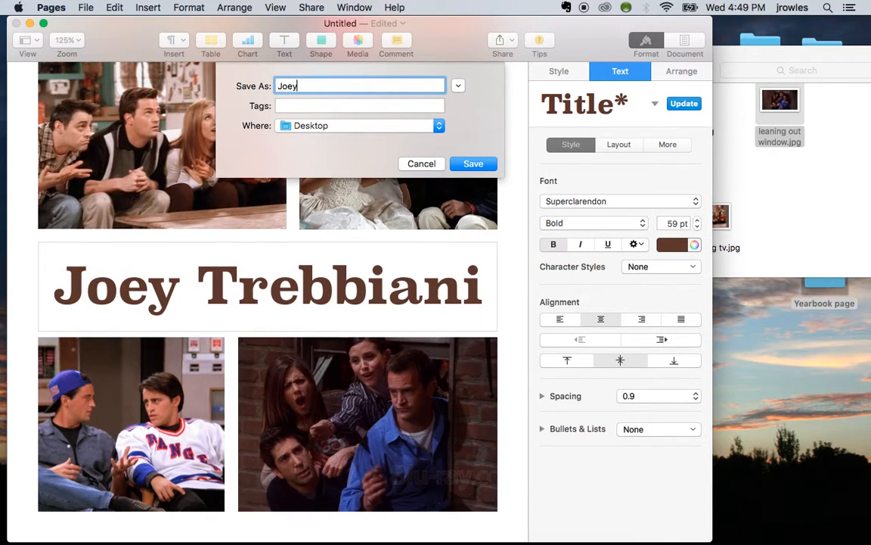
text(s page)
click(465, 162)
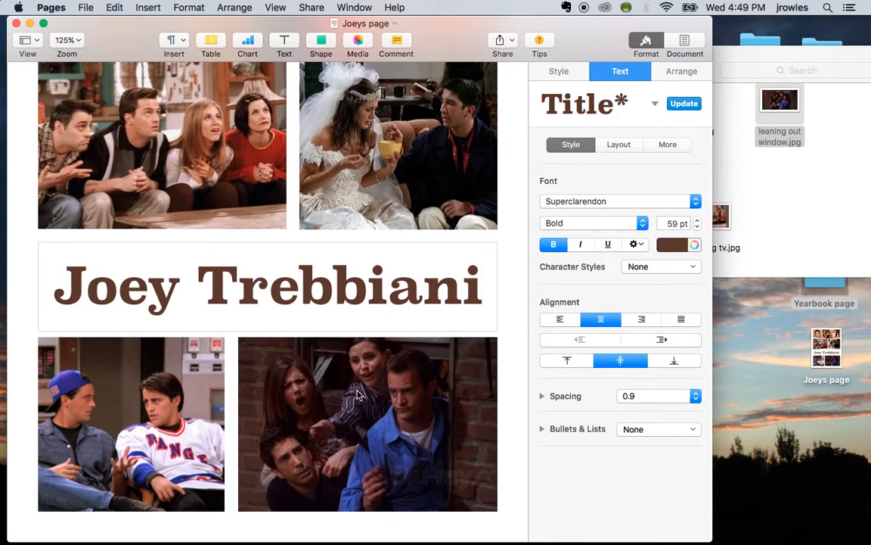
Export the document to the Desktop as a PDF named "Joeys page" with Best image quality
click(89, 8)
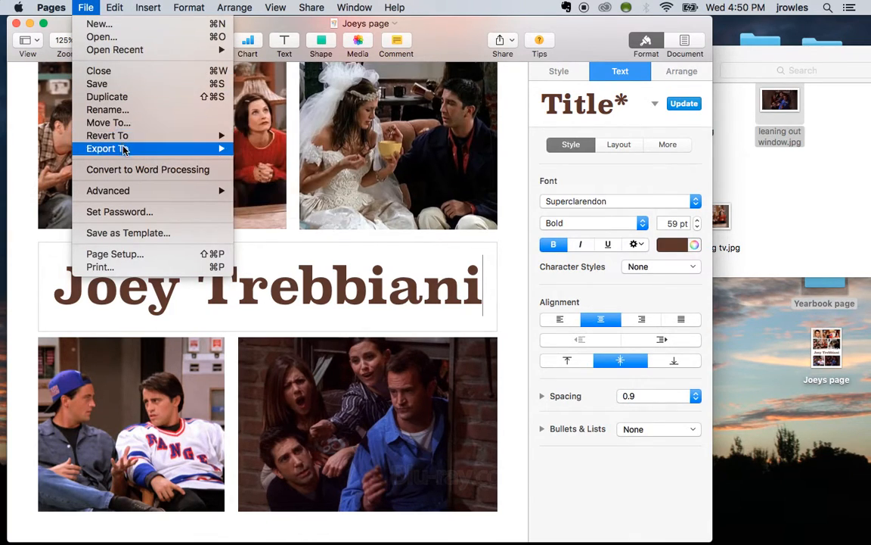
mouse_move(124, 150)
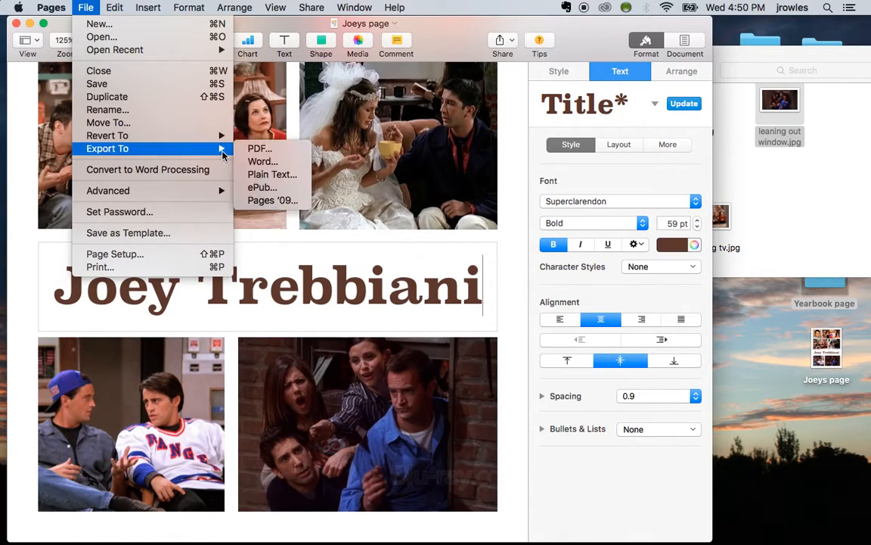
click(256, 149)
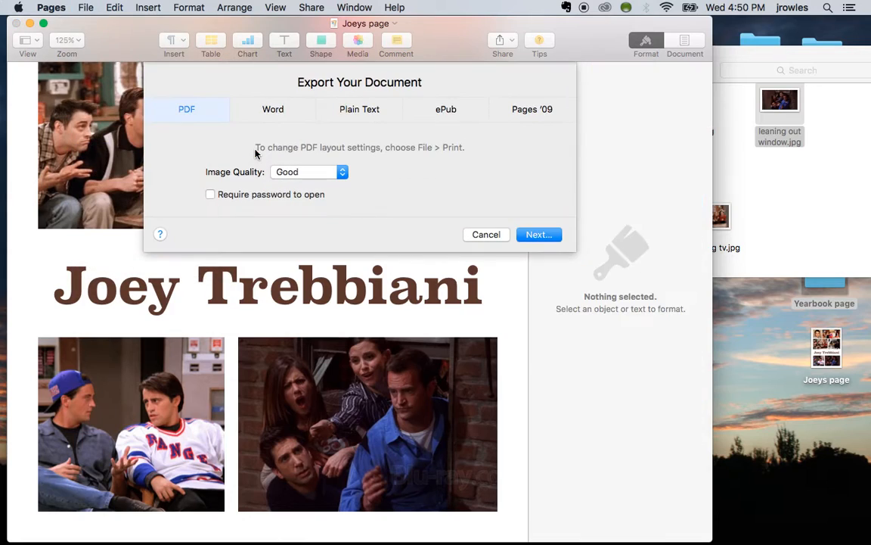
click(298, 172)
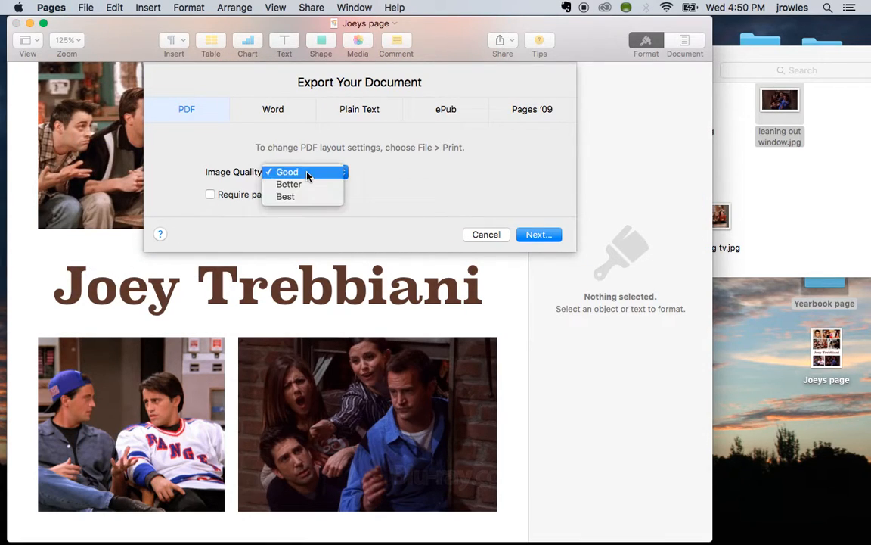
click(307, 196)
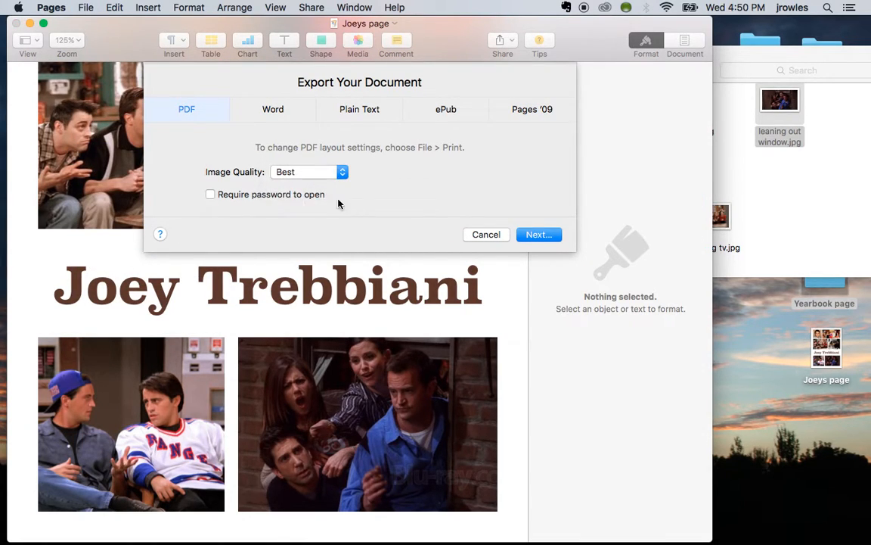
click(539, 235)
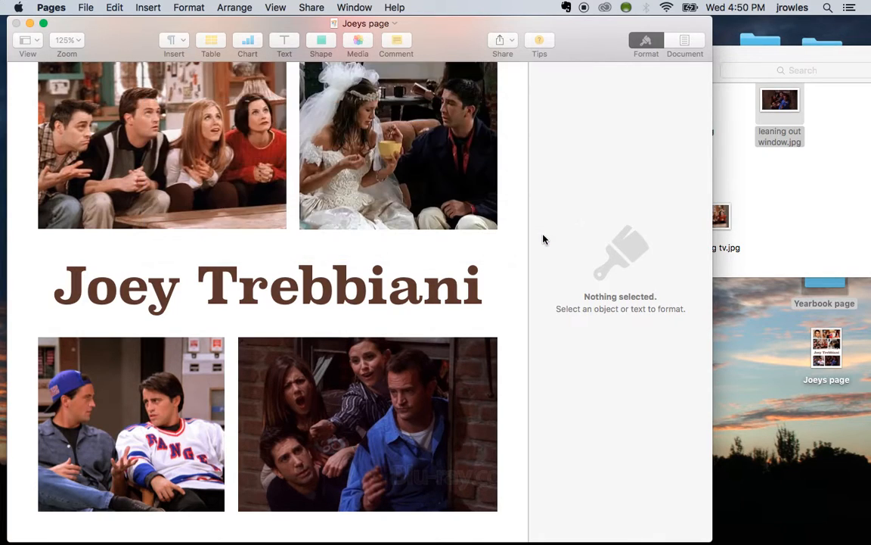
click(470, 164)
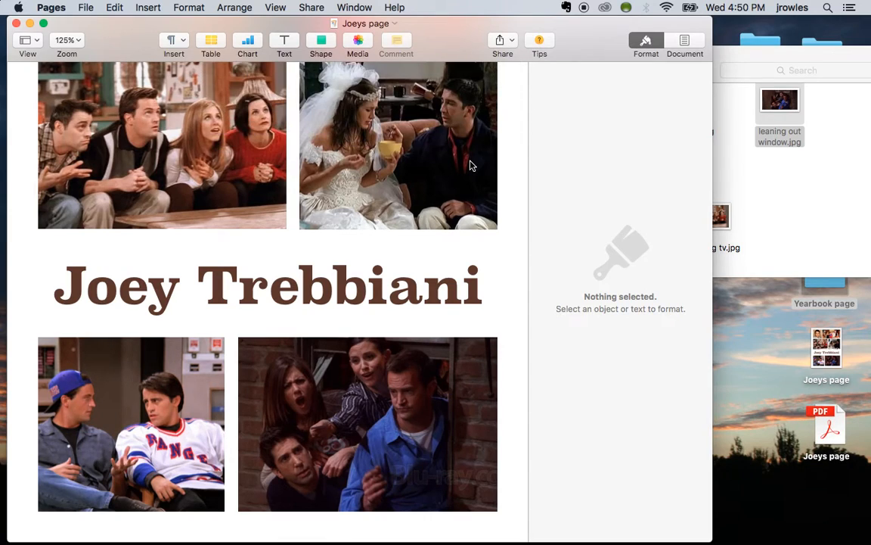
Select the exported PDF on the desktop, review the finished yearbook page, and close its document window
click(827, 431)
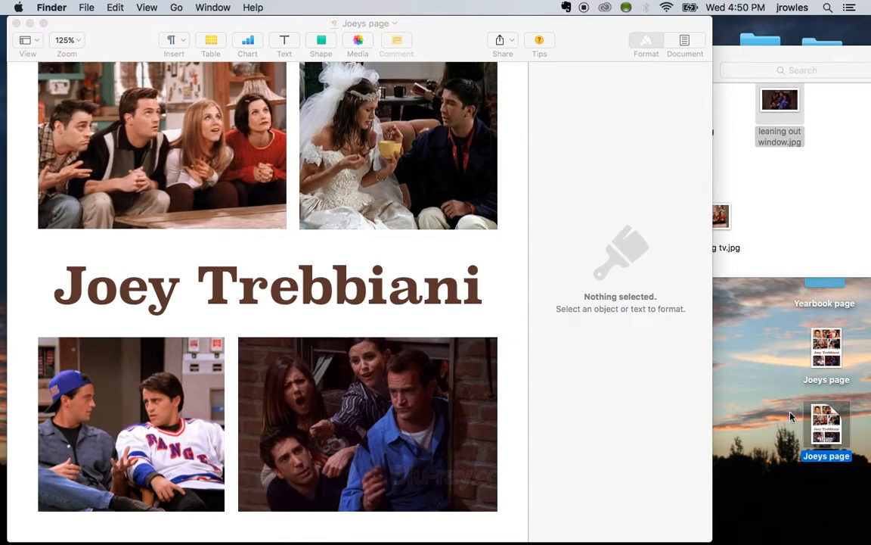
scroll(286, 255, up, 1)
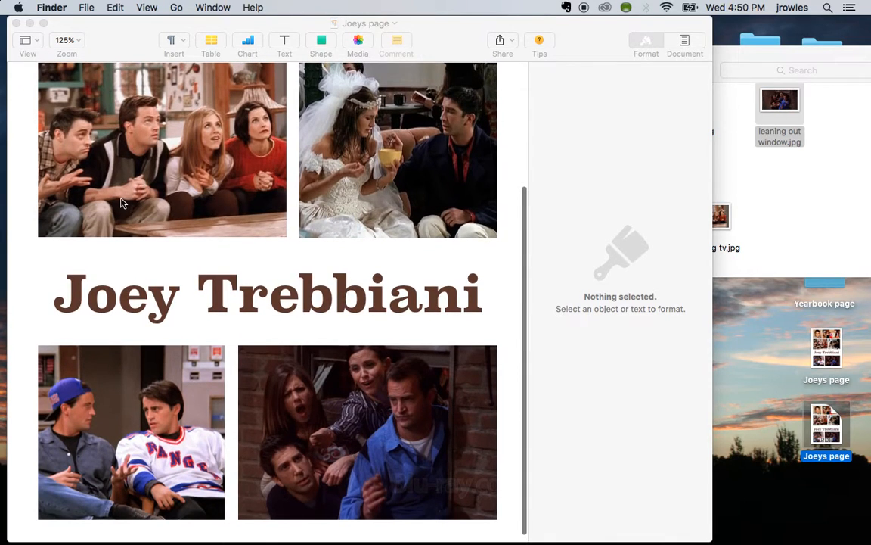
scroll(121, 203, up, 5)
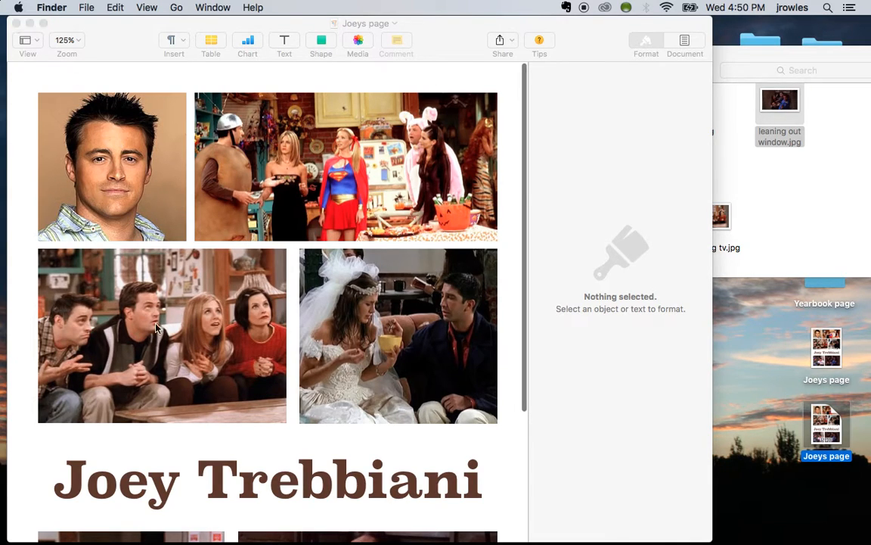
click(16, 23)
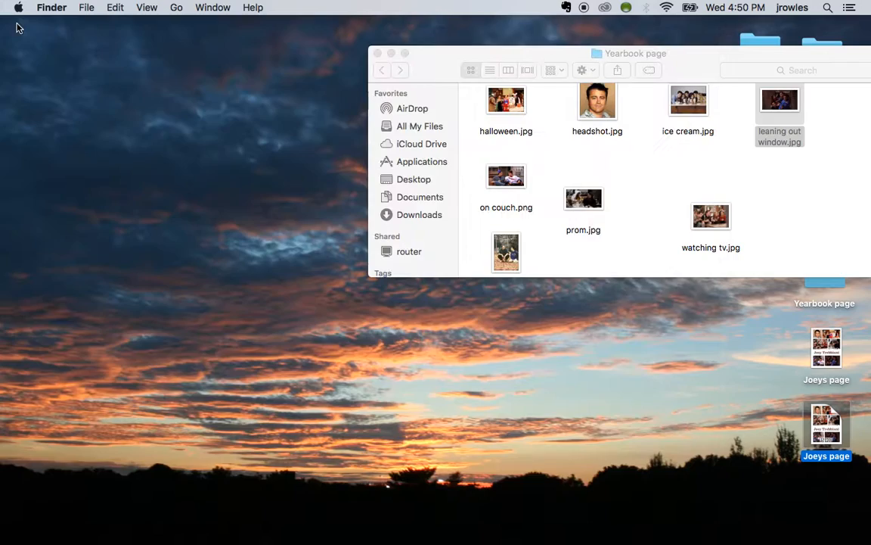
Open Pages from the Applications folder and create a new document from the Blank template
click(86, 7)
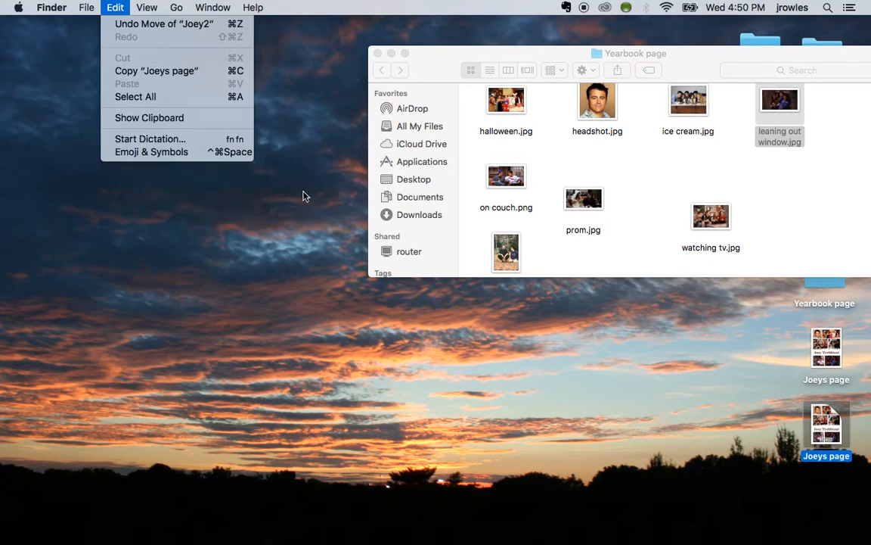
click(296, 339)
mouse_move(456, 538)
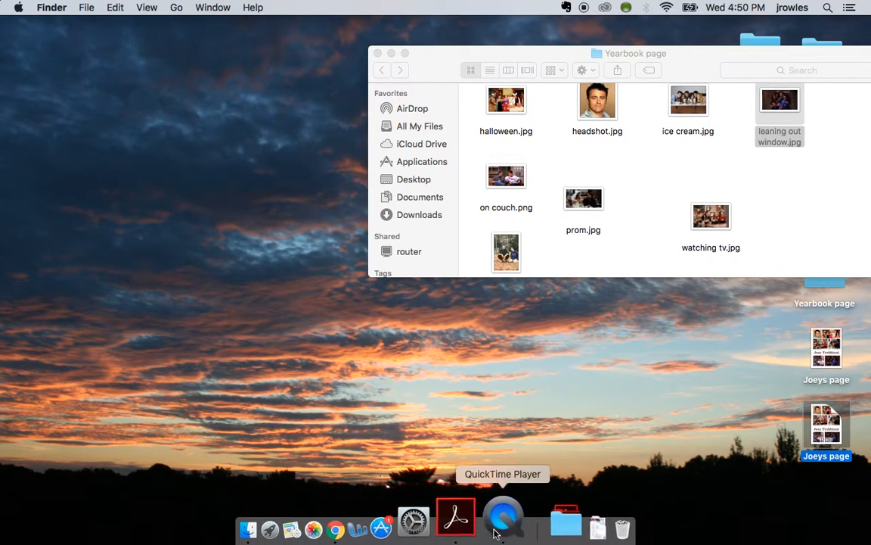
click(524, 531)
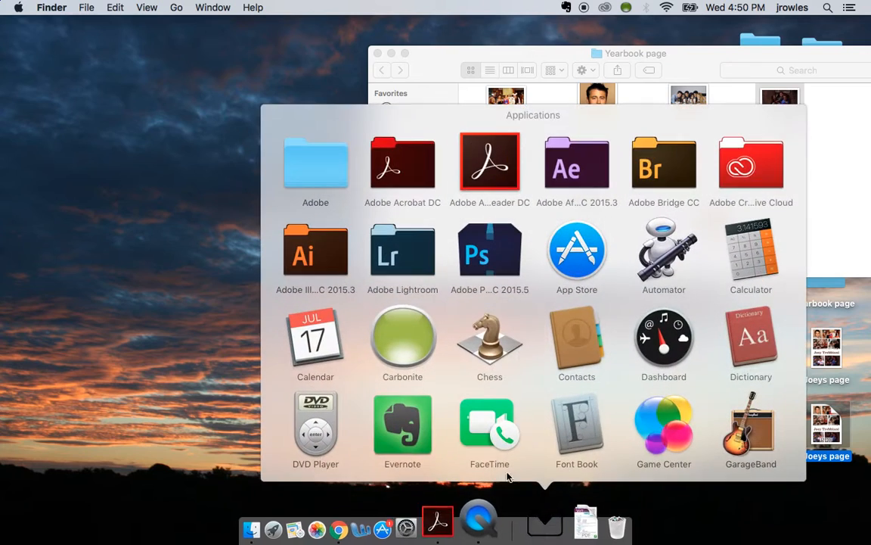
scroll(401, 295, down, 3)
scroll(575, 372, down, 2)
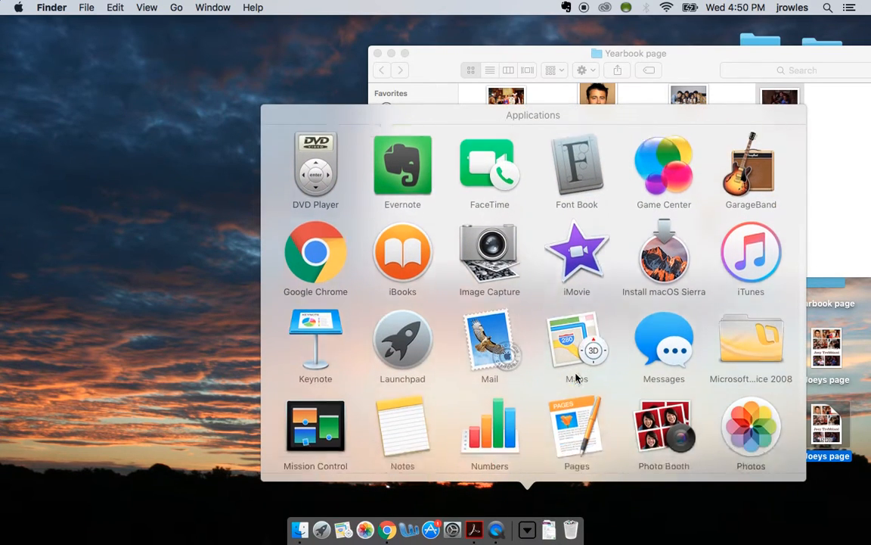
click(585, 370)
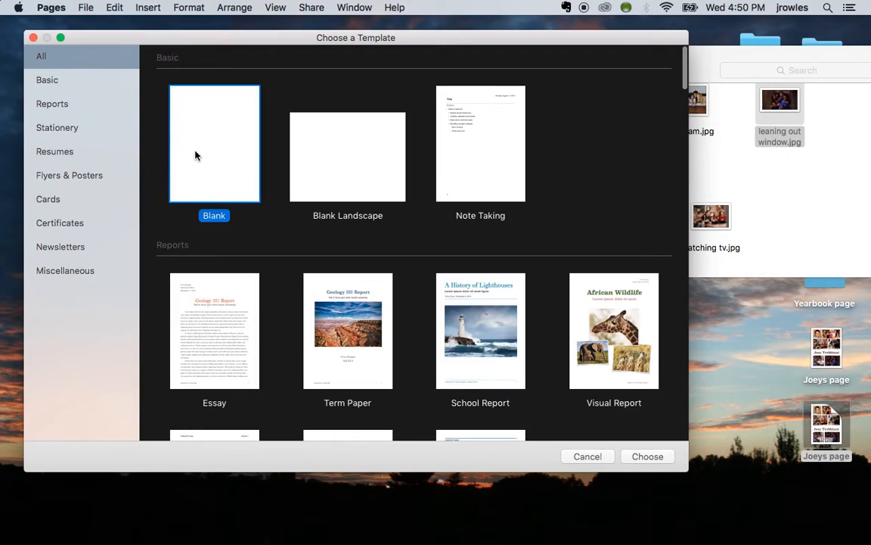
double_click(195, 155)
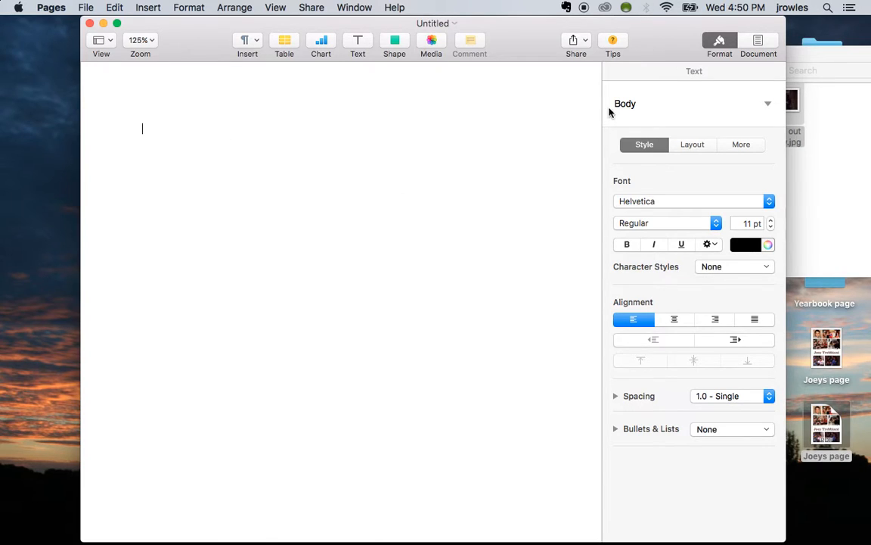
Insert a square shape on the blank page and apply the flat gray shape style
click(395, 42)
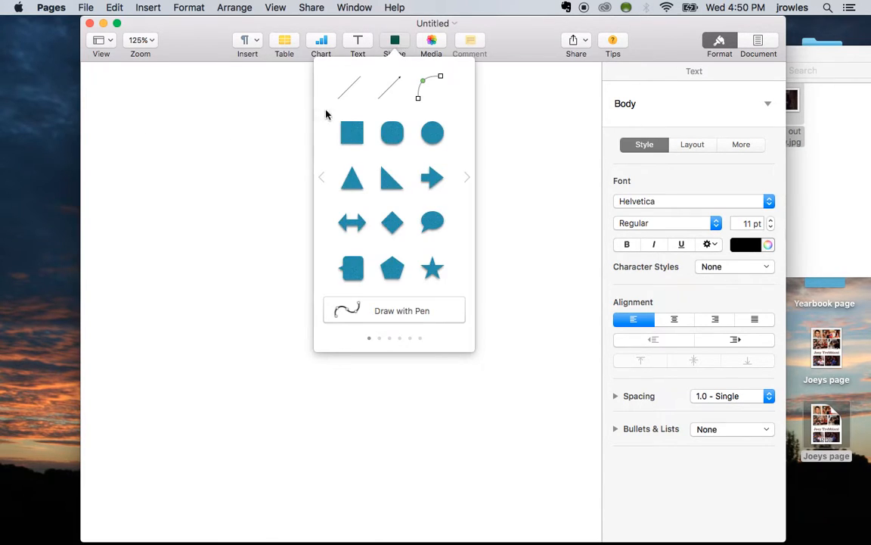
click(357, 136)
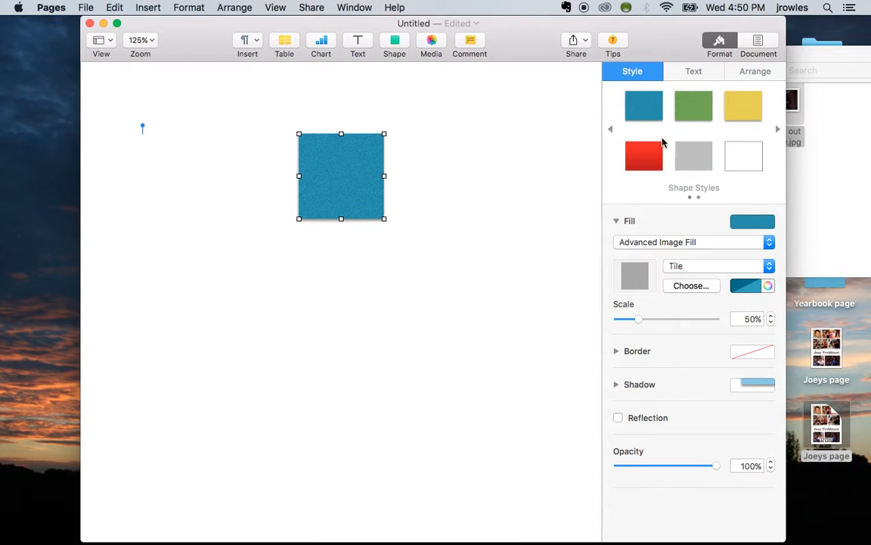
click(694, 161)
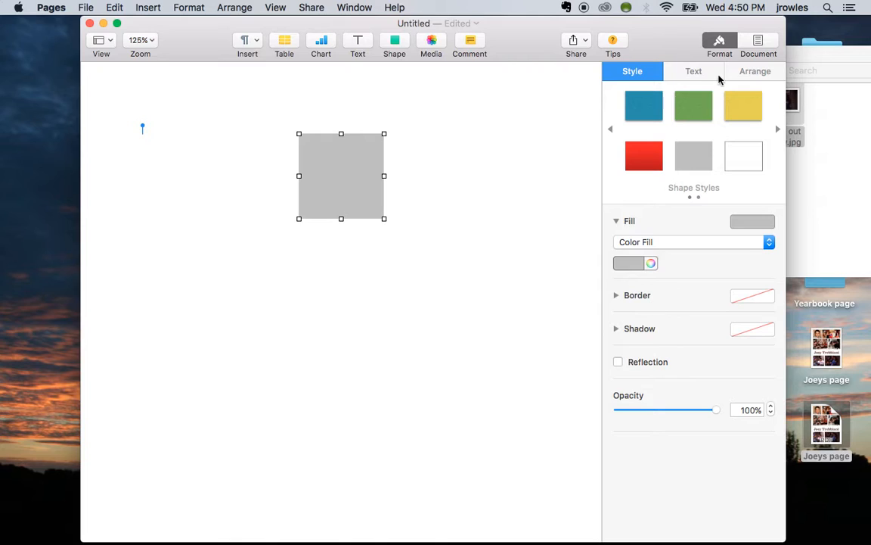
Position the gray square at the page origin by setting X and Y to 0 in
click(753, 72)
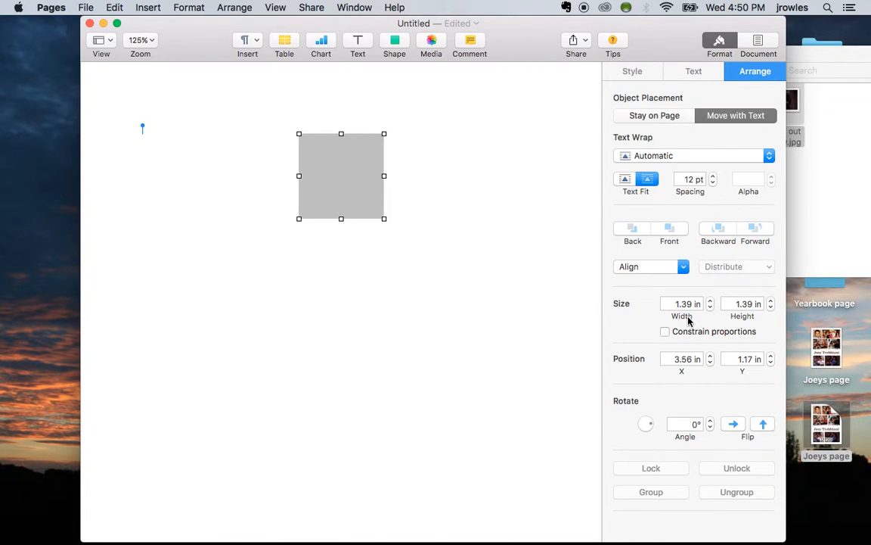
click(685, 362)
text(0)
click(744, 359)
text(0)
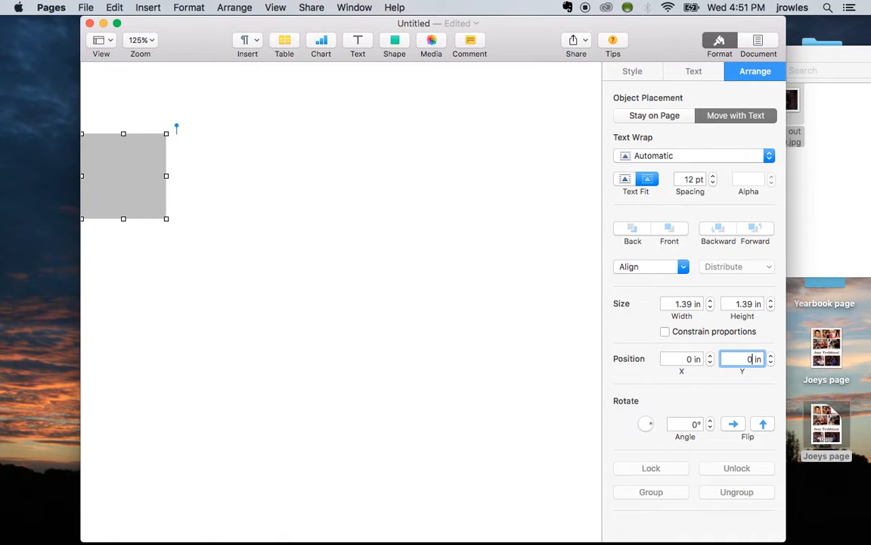
key(Return)
Resize the gray square to 8.5 in wide and 11 in high to cover the page
click(685, 304)
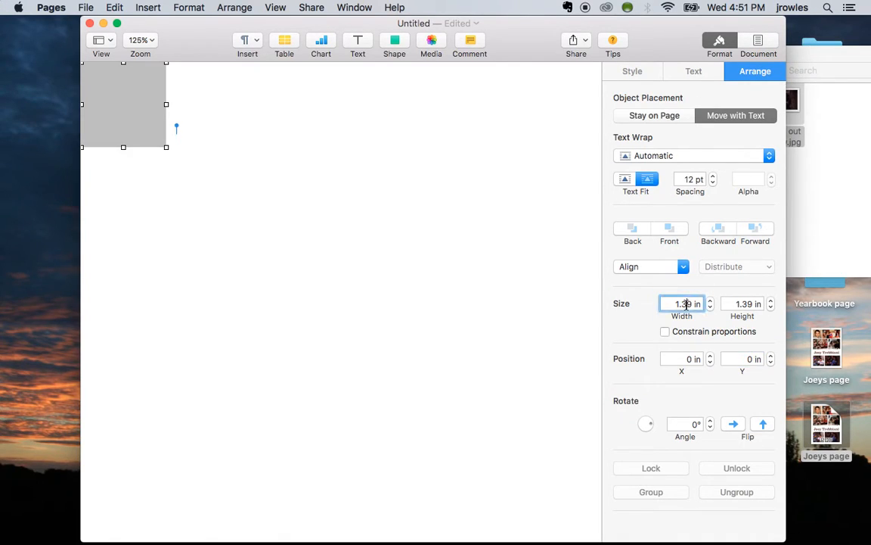
text(8.5)
click(741, 303)
text(11)
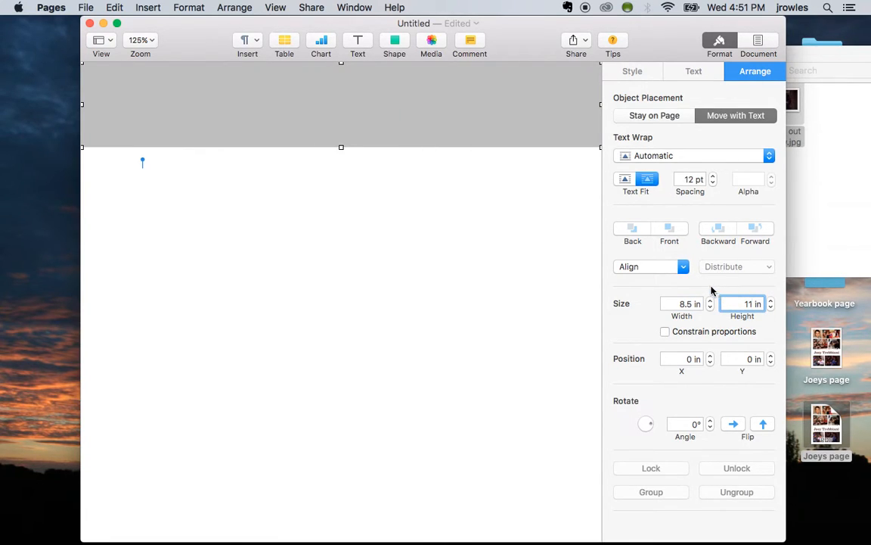
Set the page-sized rectangle to Stay on Page with text wrap None
click(736, 360)
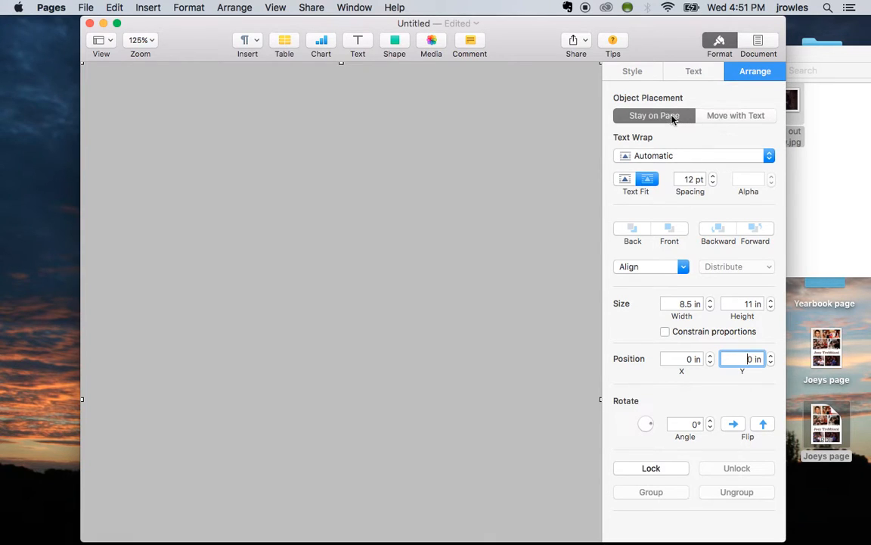
click(665, 157)
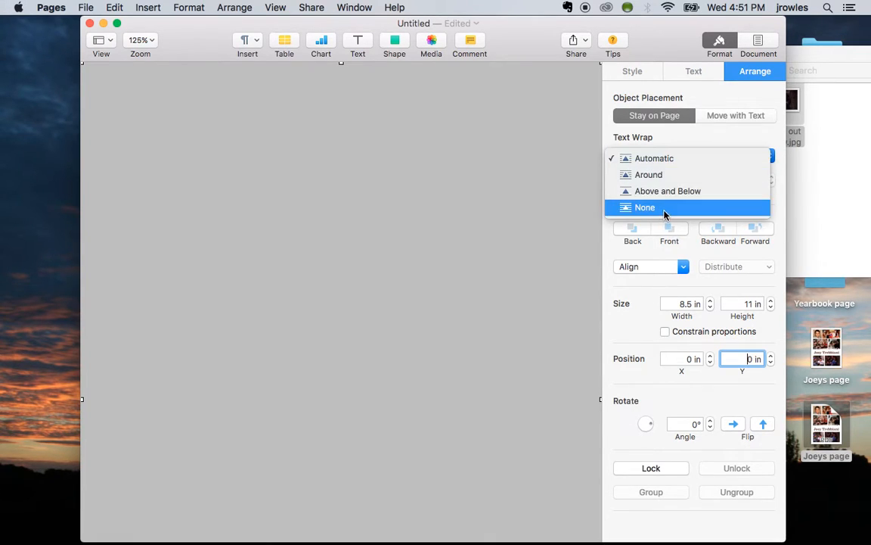
click(666, 209)
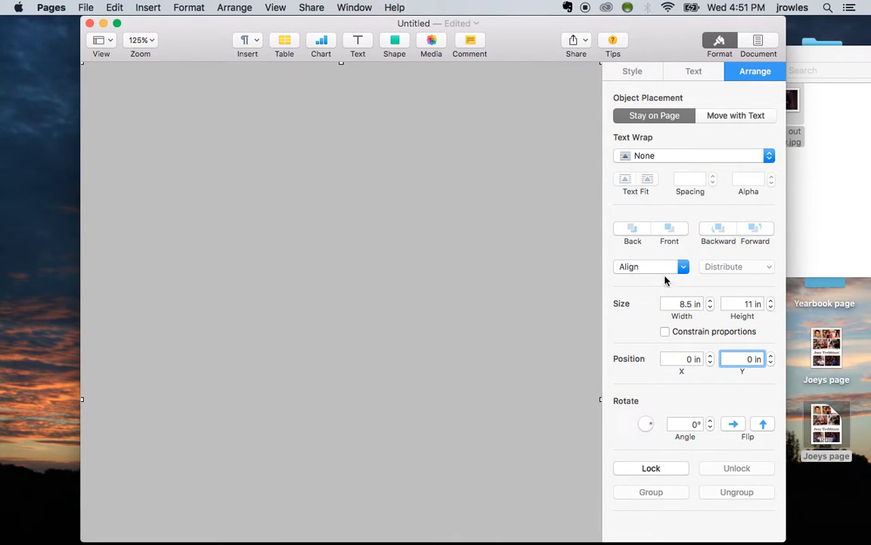
Fill the page-sized rectangle with a preset purple color
click(639, 73)
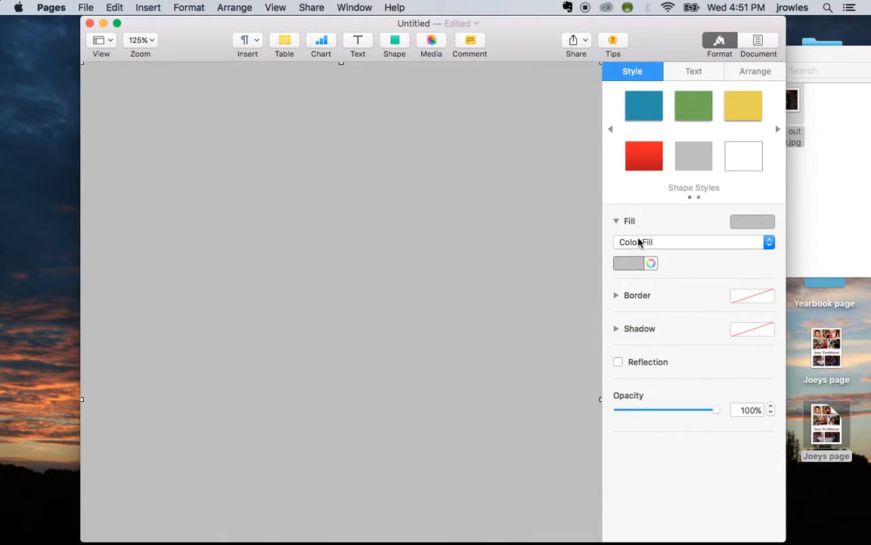
click(634, 267)
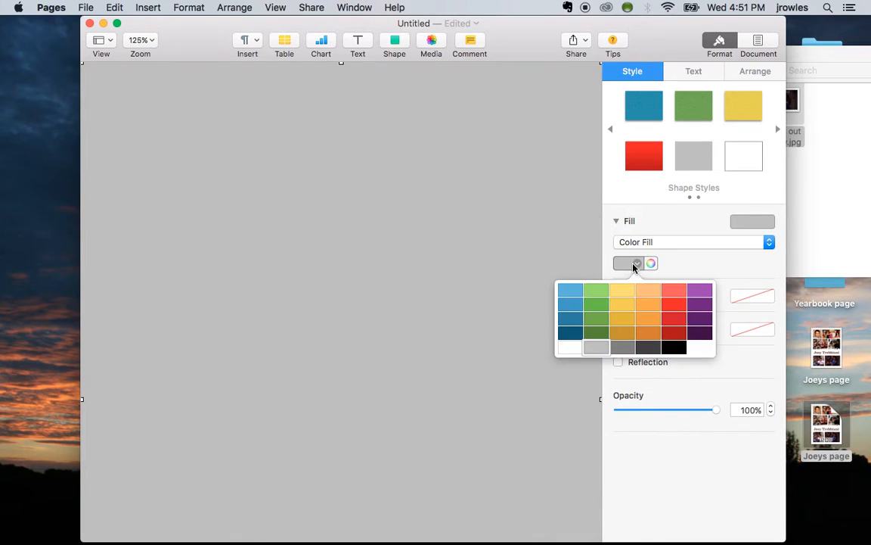
click(700, 303)
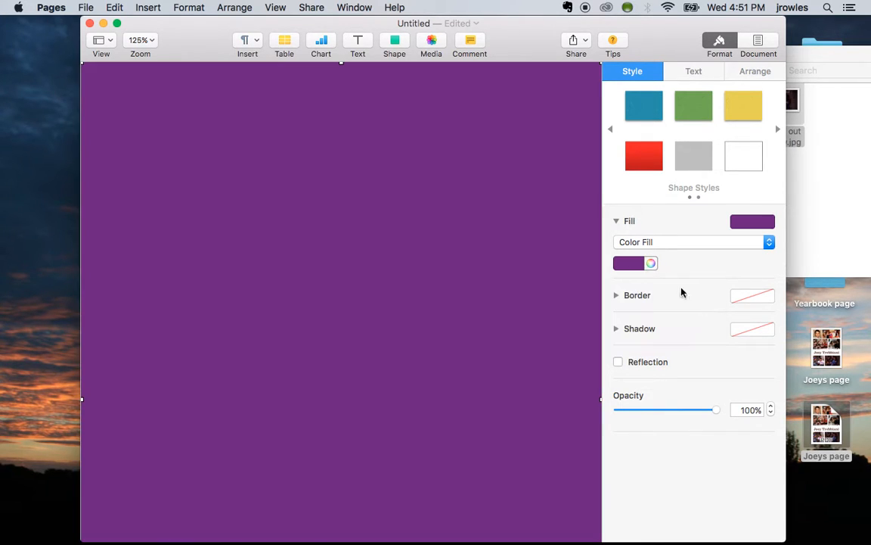
Fill the page-sized rectangle with a muted teal from the color wheel, and close the color picker
click(651, 264)
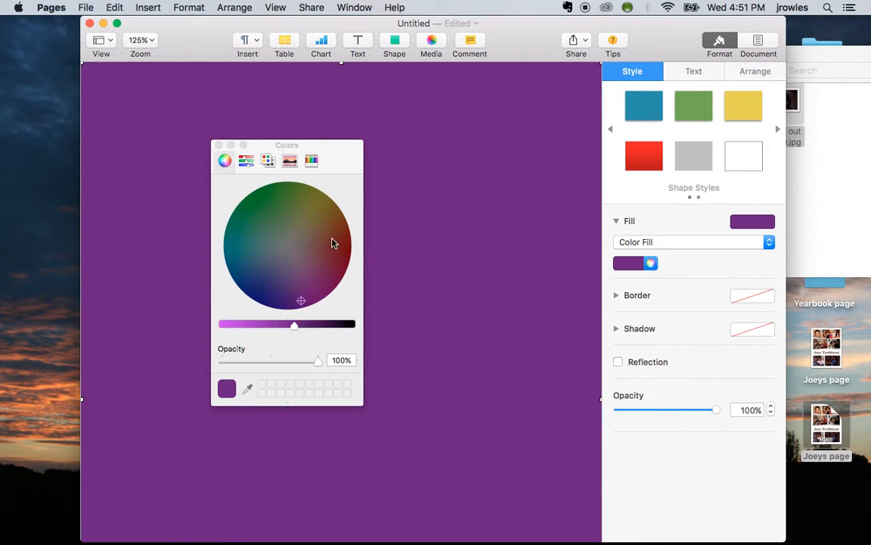
click(294, 240)
click(301, 254)
click(261, 246)
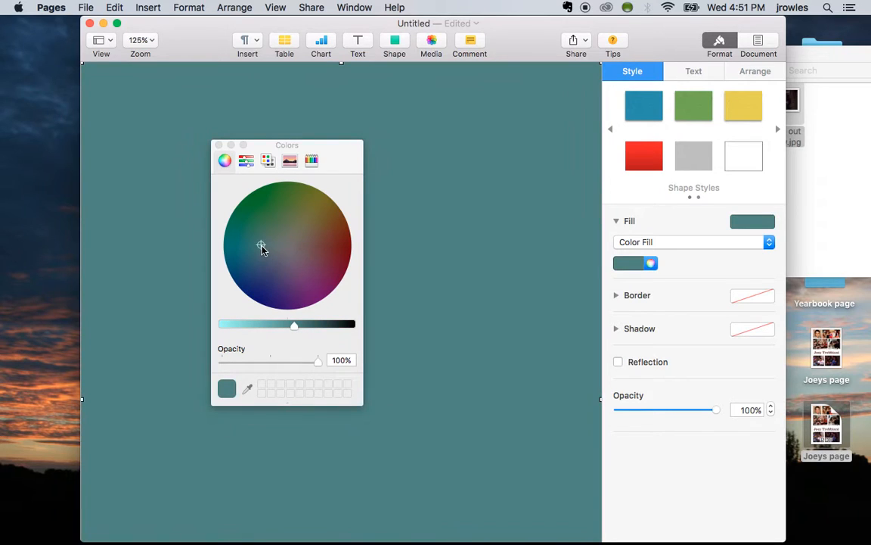
click(219, 145)
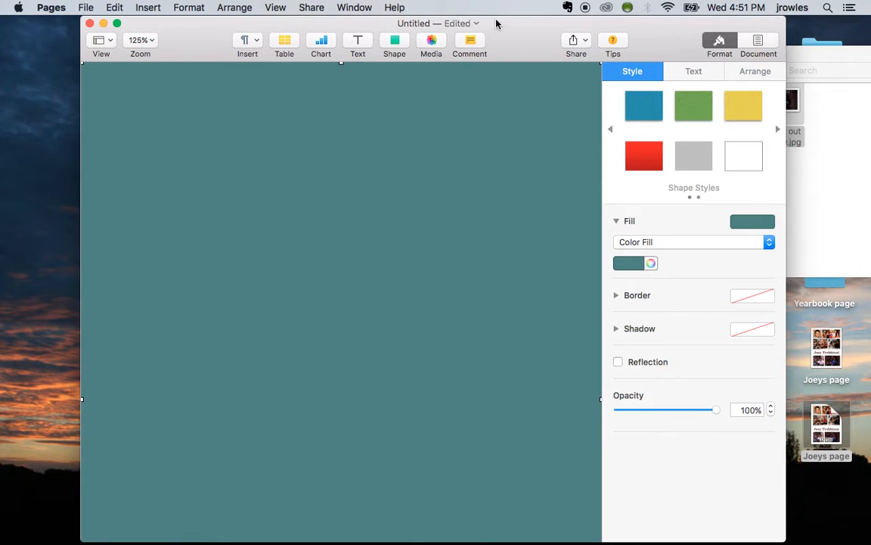
Add a square shape and stretch it into a wide rectangle in the page's upper-left corner
drag(492, 24, 415, 25)
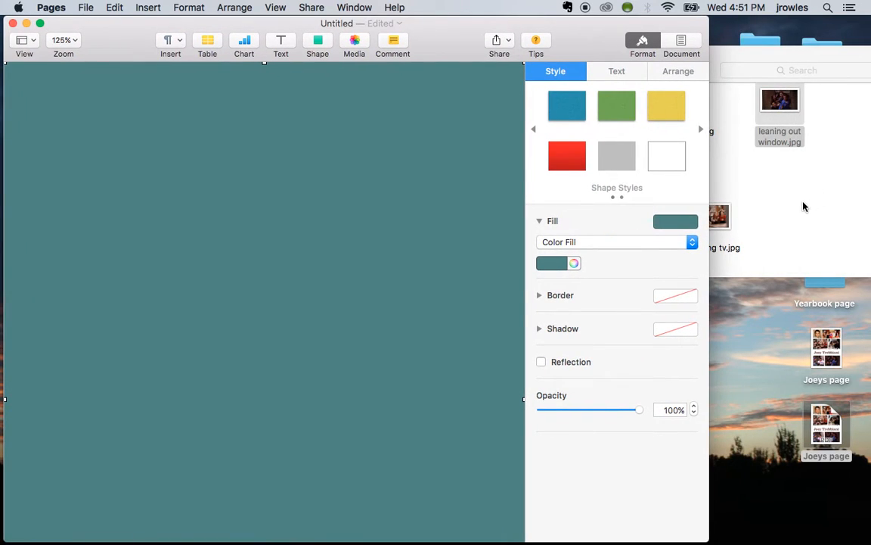
click(803, 205)
click(318, 339)
click(318, 41)
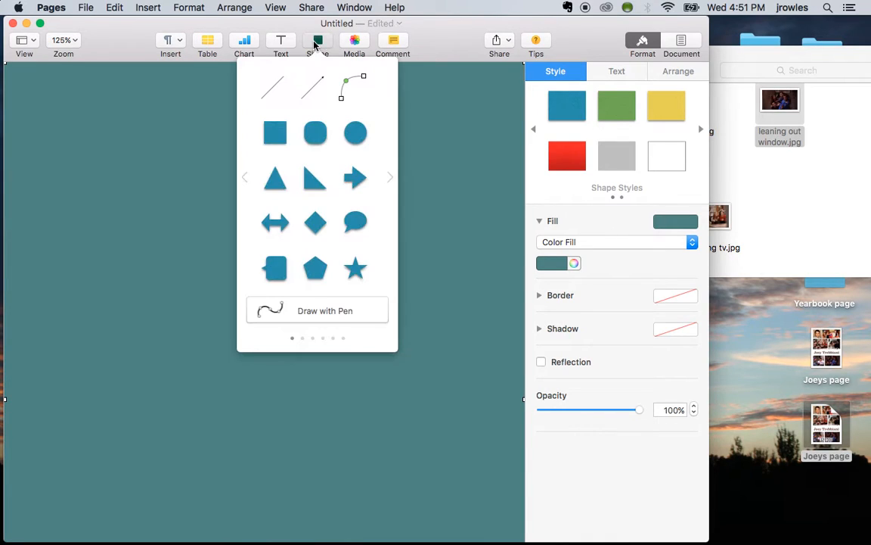
click(275, 133)
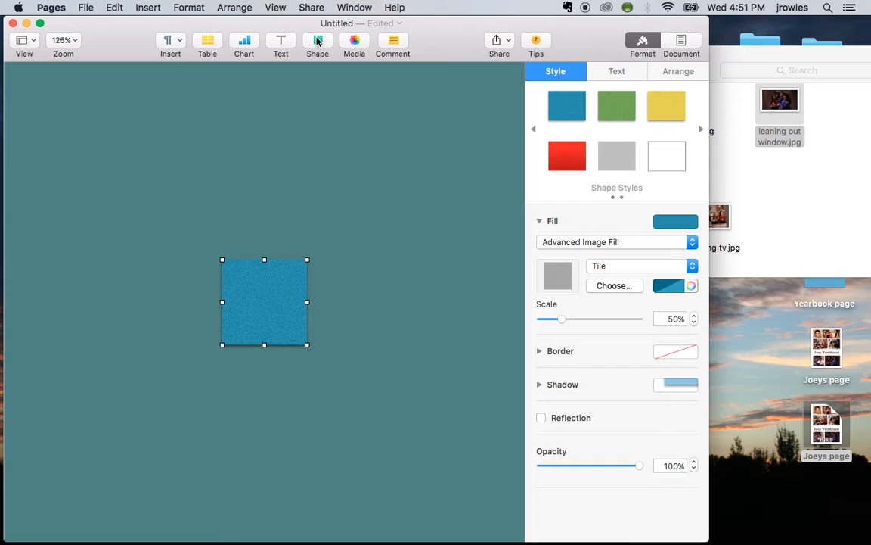
drag(288, 279, 227, 129)
drag(125, 171, 128, 204)
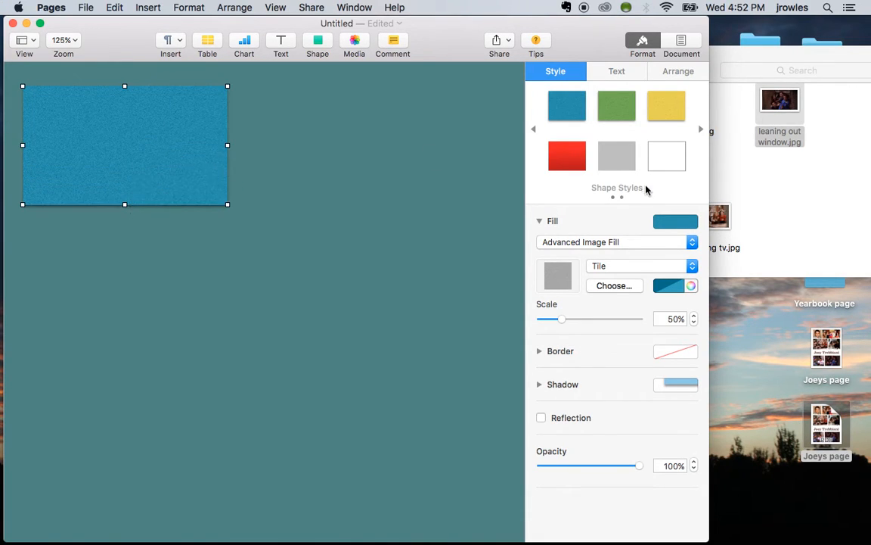
Fill the rectangle with watching tv.jpg, scaling the photo down and repositioning it so all four people show within the mask
click(792, 198)
click(717, 219)
drag(717, 219, 115, 149)
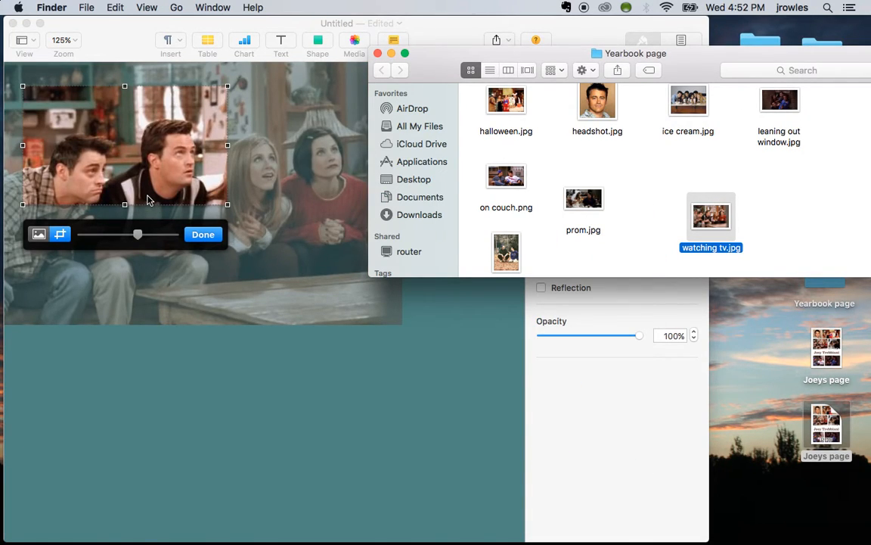
drag(137, 237, 96, 231)
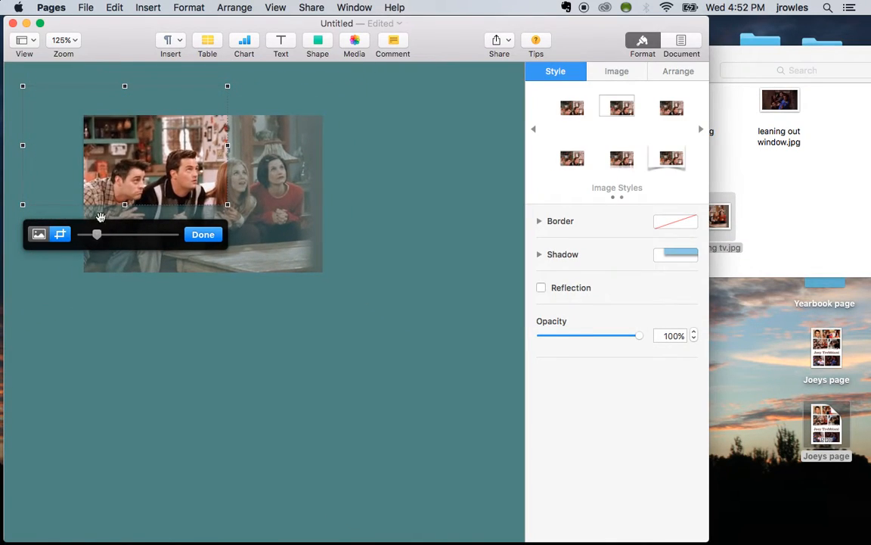
click(39, 234)
drag(141, 183, 75, 147)
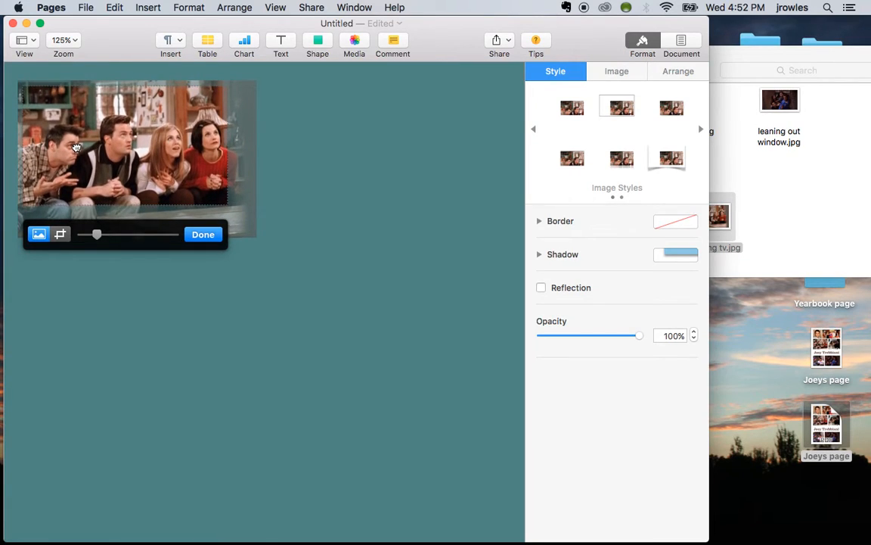
click(328, 178)
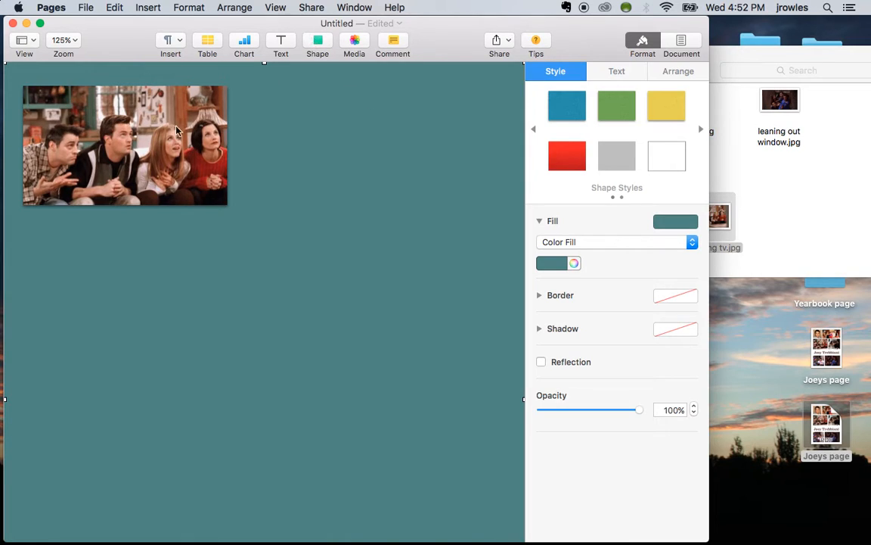
Add a circle shape and move it below and to the right of the rectangular photo
click(319, 42)
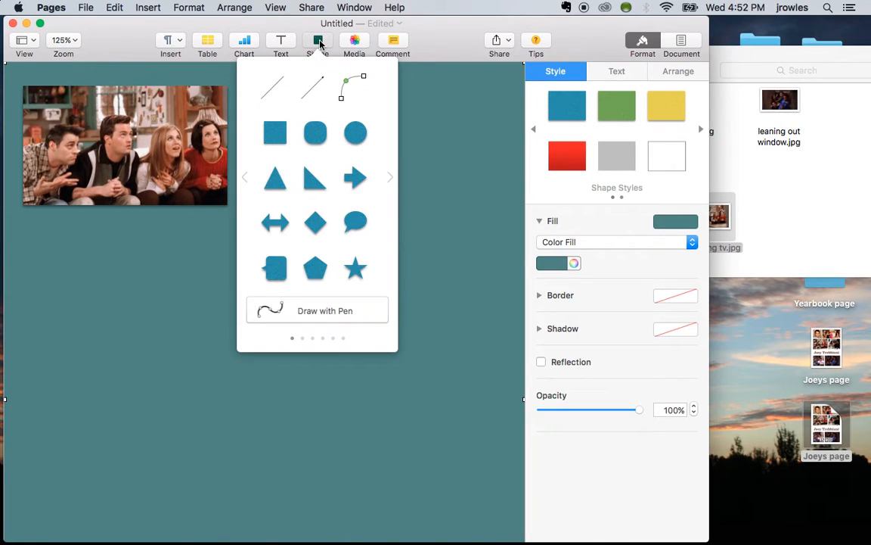
click(355, 133)
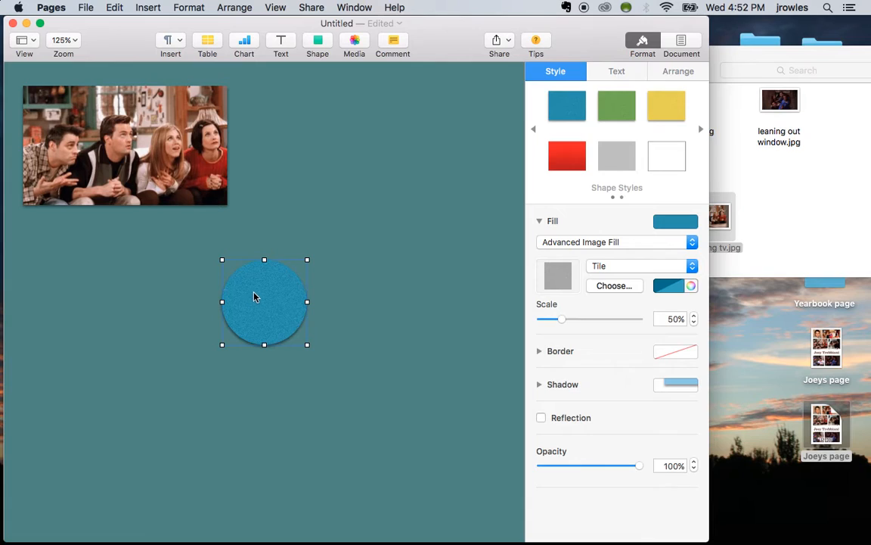
drag(256, 295, 288, 258)
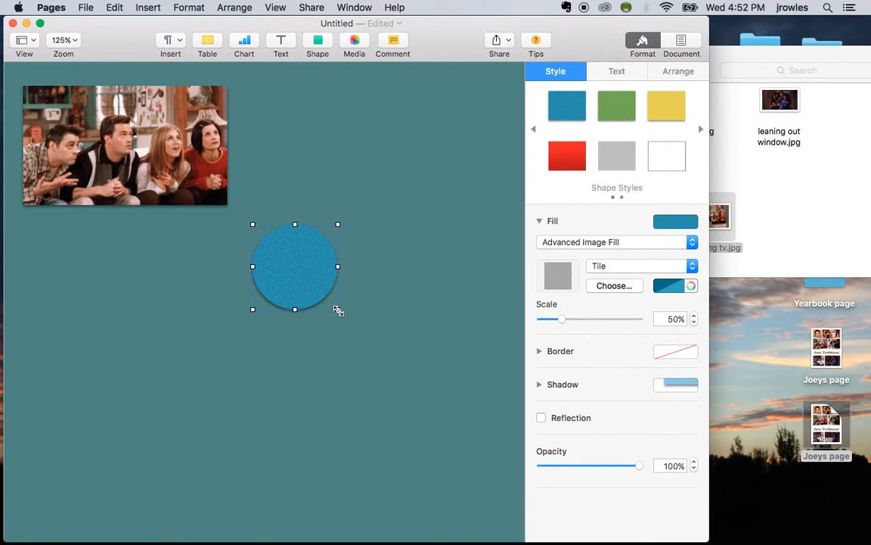
drag(338, 310, 420, 347)
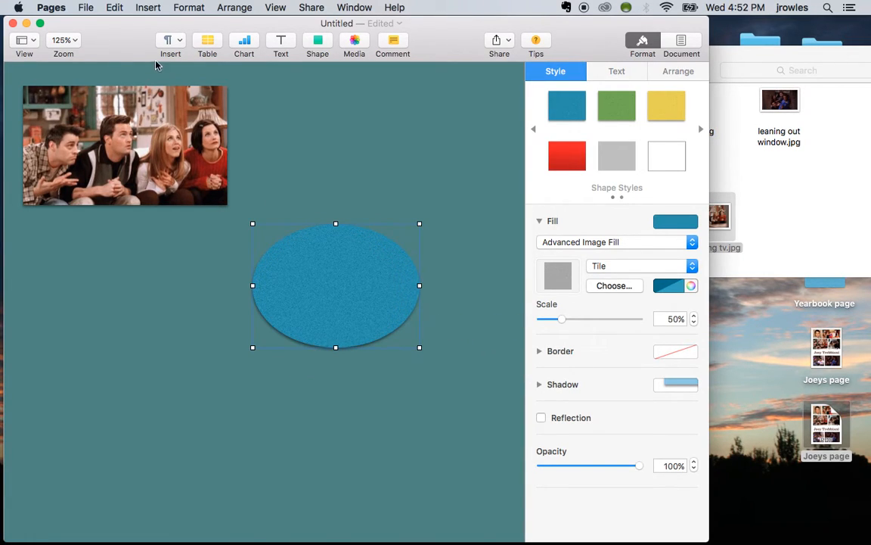
click(114, 8)
click(140, 24)
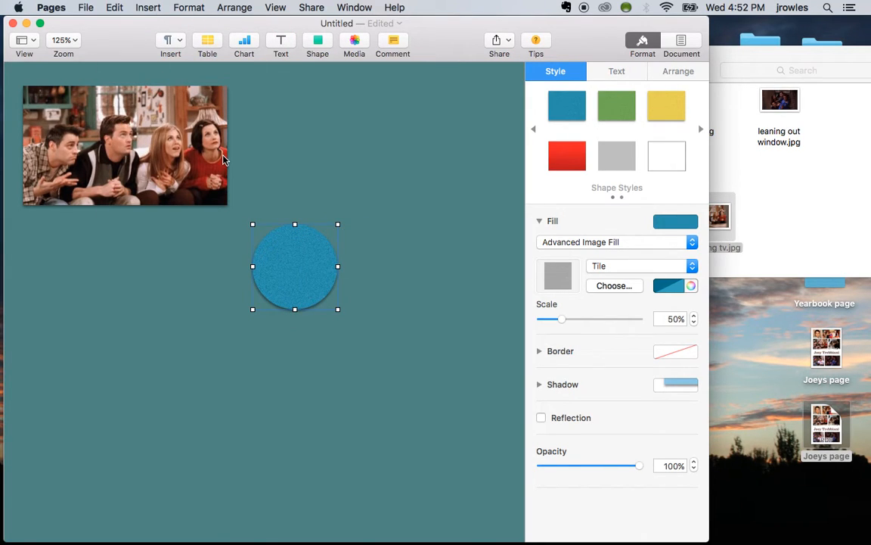
Enlarge the circle proportionally to about twice its width and fill it with small photo.jpg
drag(337, 310, 434, 379)
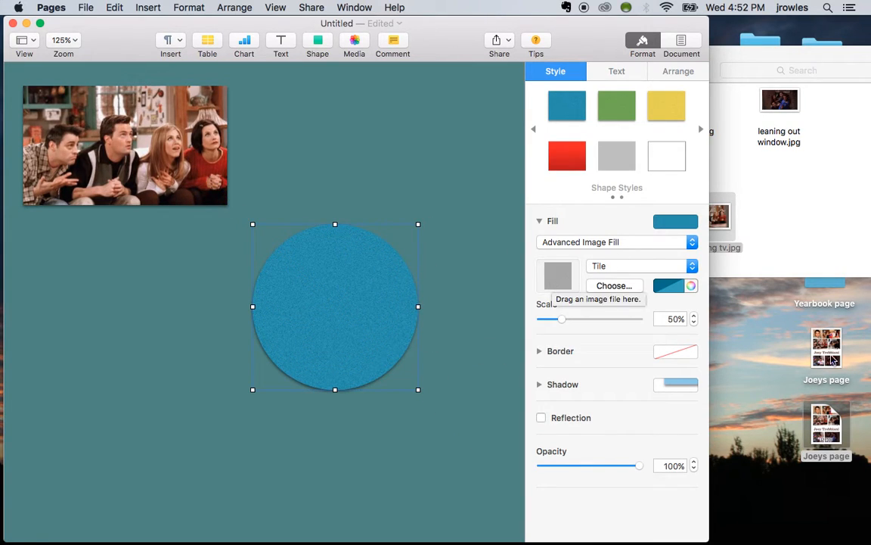
click(760, 159)
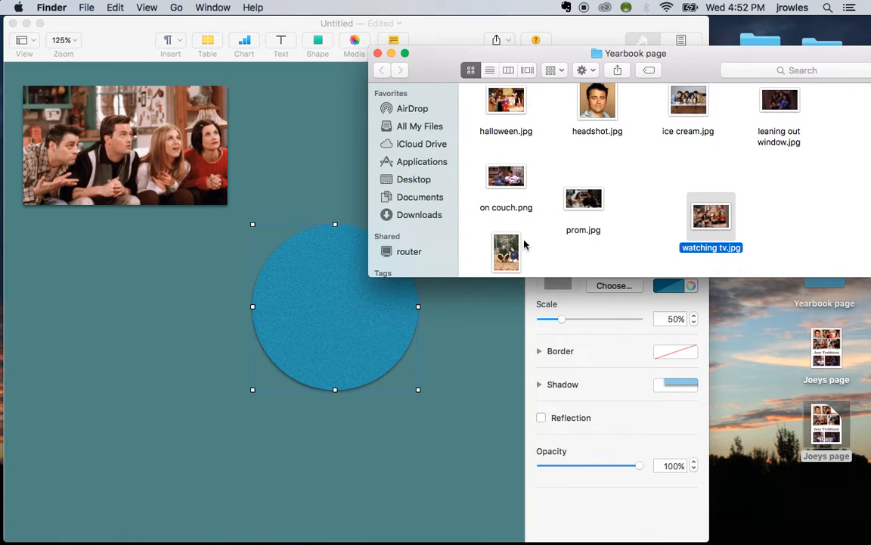
drag(506, 252, 346, 306)
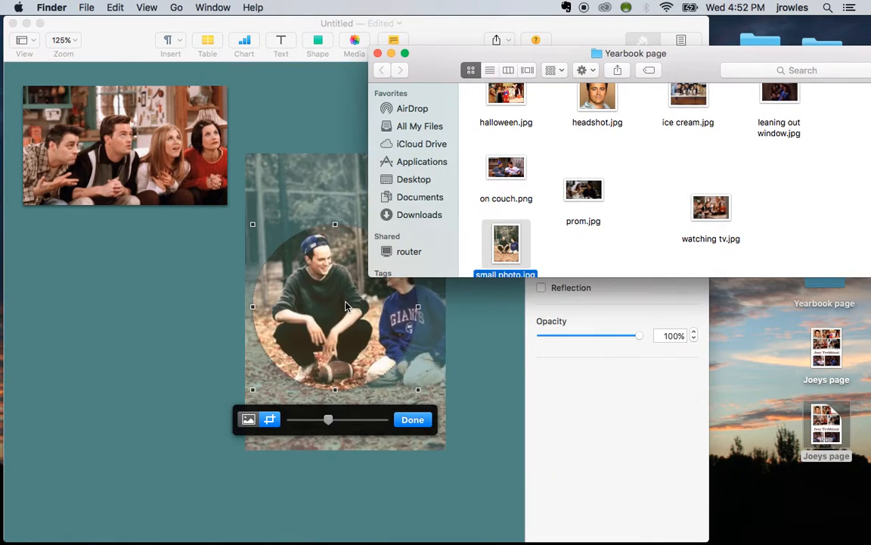
click(225, 367)
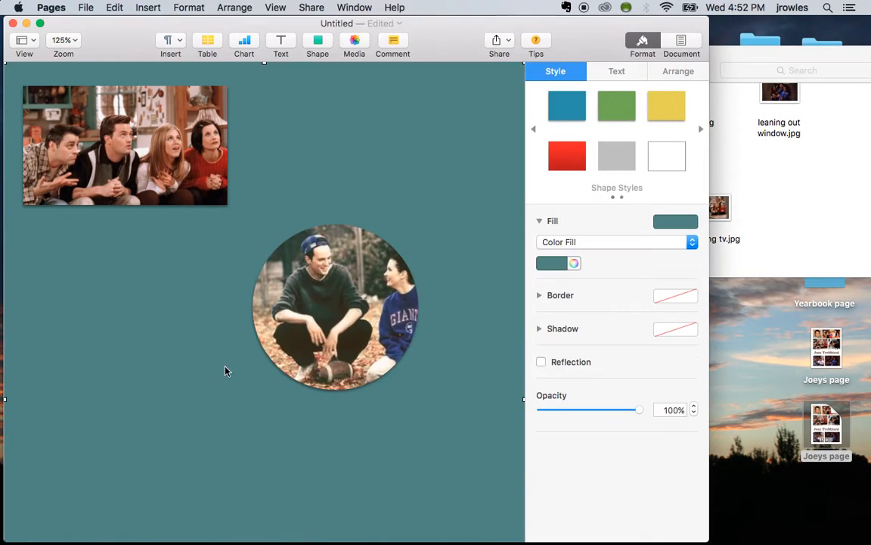
Reposition the photo inside its circle to center both people, and move the circle to the right of the rectangular photo
double_click(349, 304)
drag(349, 304, 151, 344)
click(99, 330)
scroll(313, 348, down, 3)
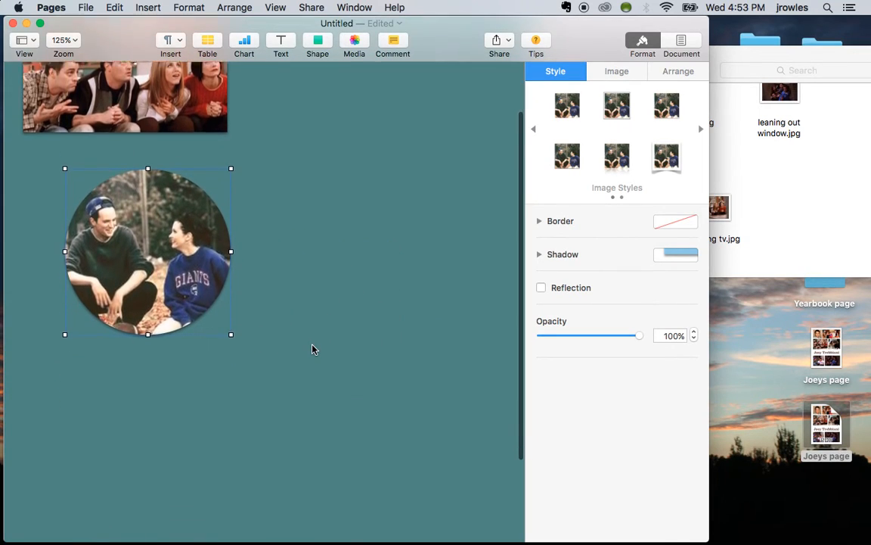
scroll(313, 348, up, 3)
drag(164, 307, 403, 174)
click(302, 371)
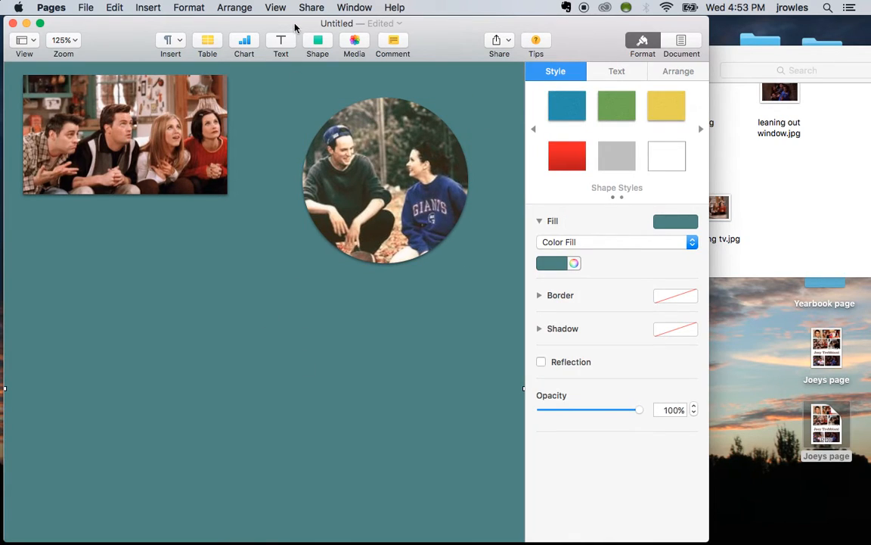
Add a text box containing the student's full name
click(282, 44)
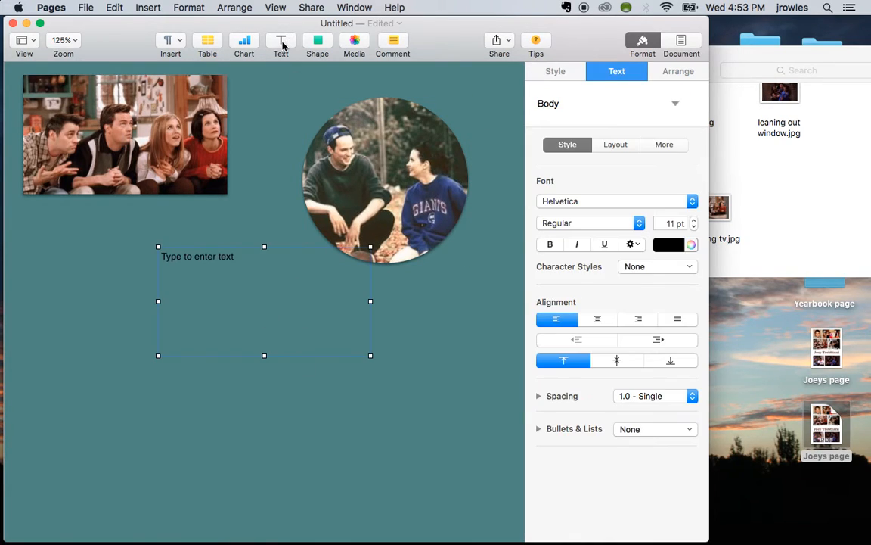
double_click(259, 307)
text(Joey Tri)
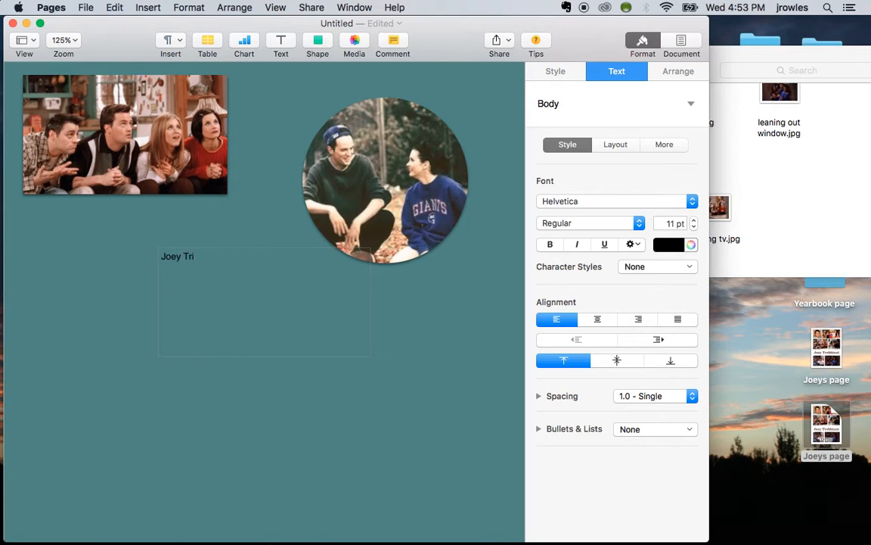
text(bbiani)
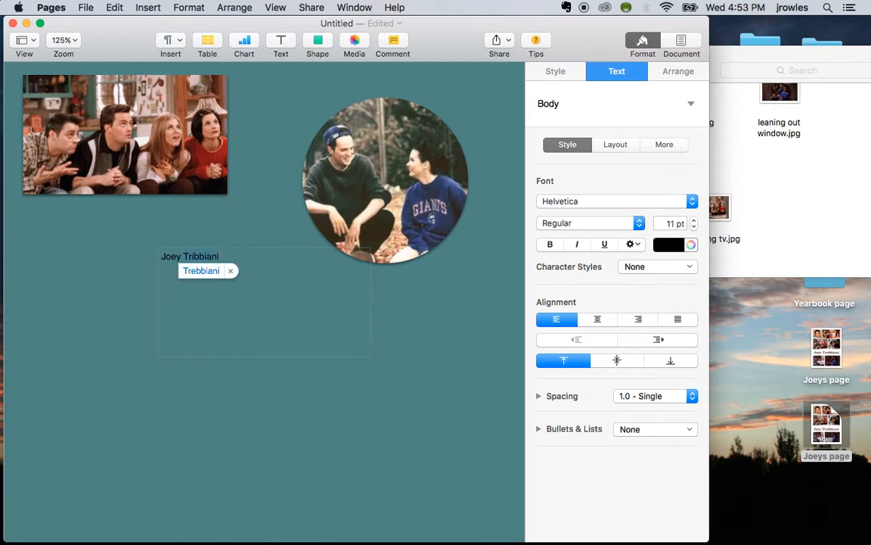
click(272, 318)
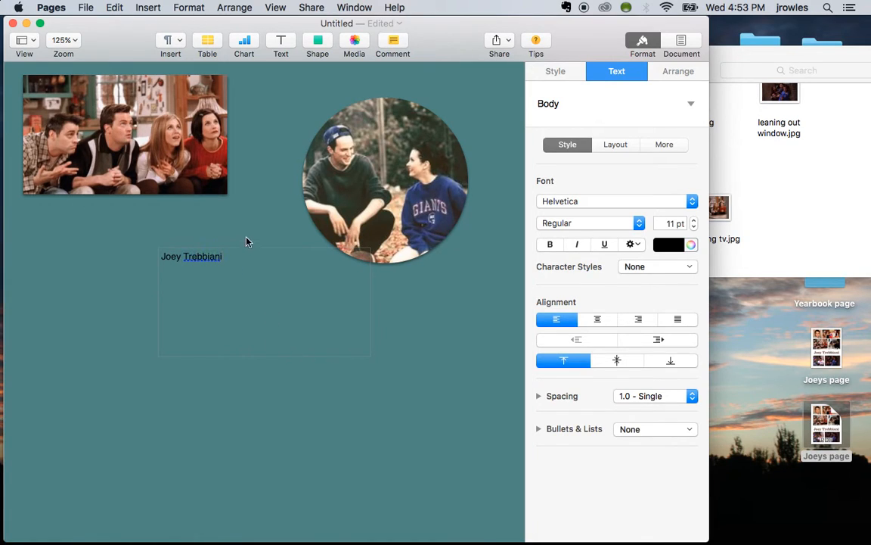
Format the name text in the Impact font at 39 pt
click(247, 240)
click(237, 264)
double_click(234, 266)
triple_click(221, 264)
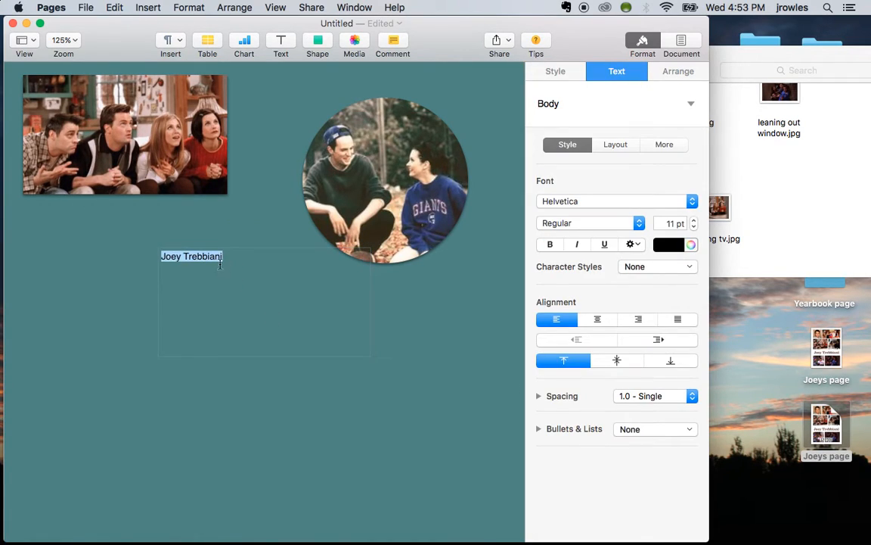
click(560, 203)
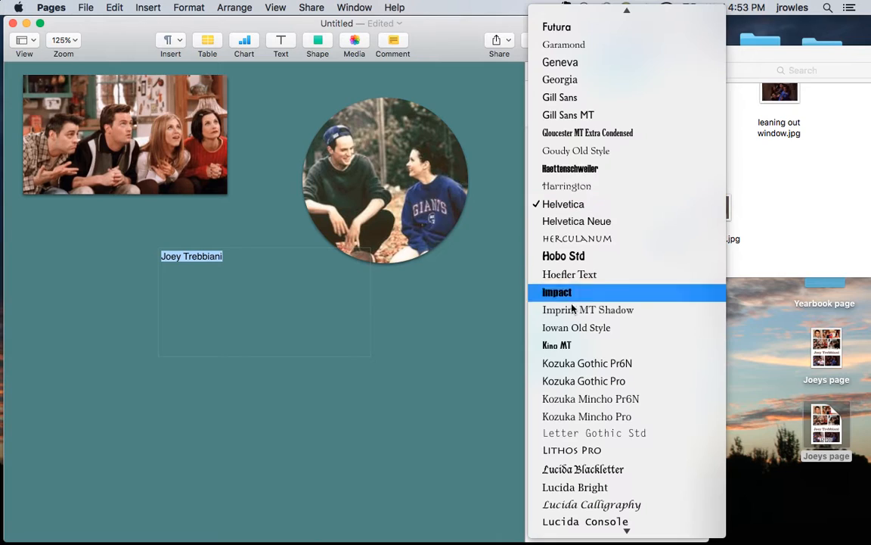
click(574, 297)
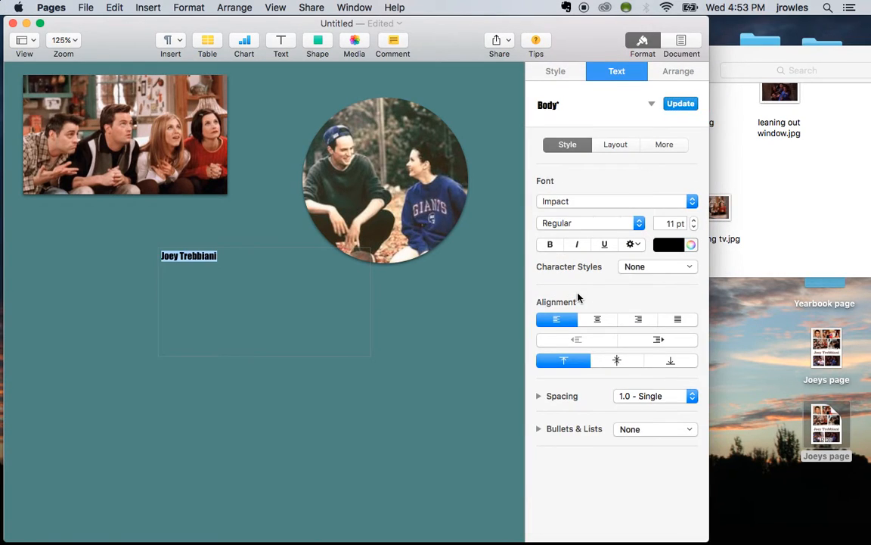
click(694, 221)
click(694, 223)
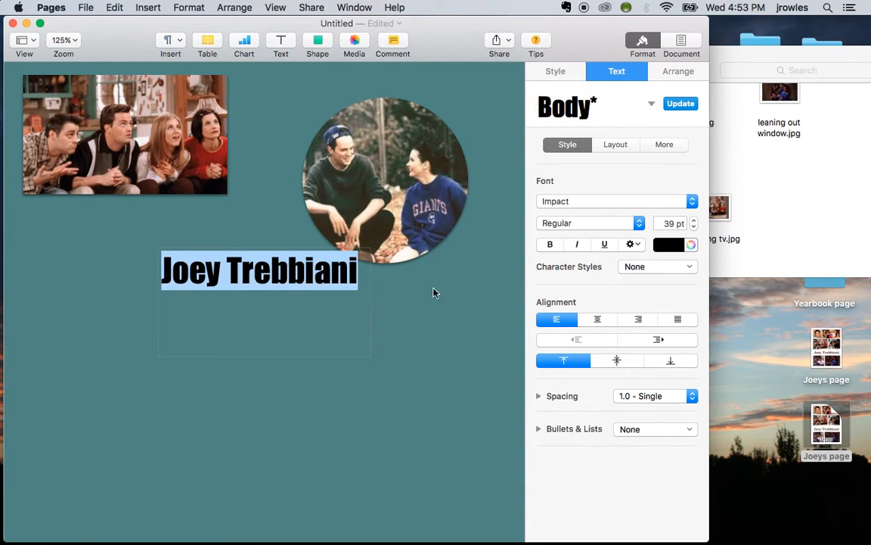
Widen the name text box by extending its right edge to about the circular photo's right edge
click(360, 395)
click(364, 294)
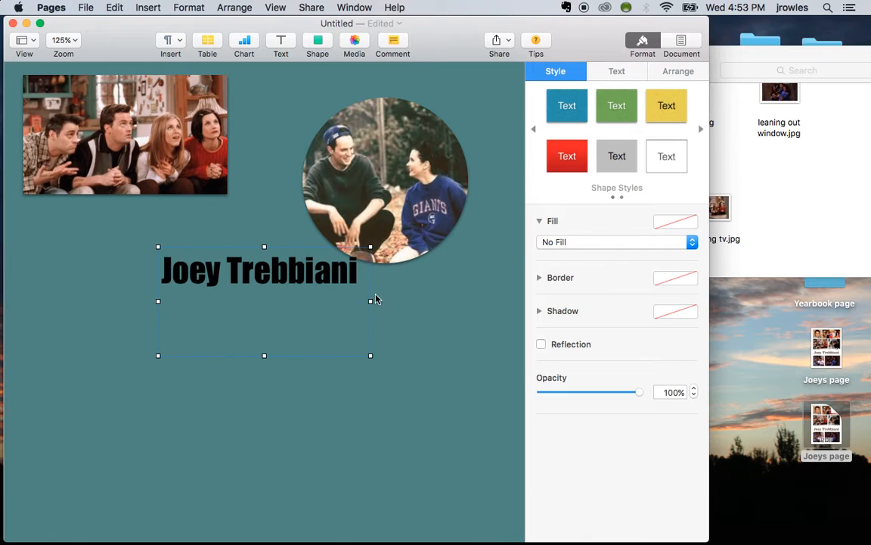
drag(368, 301, 467, 301)
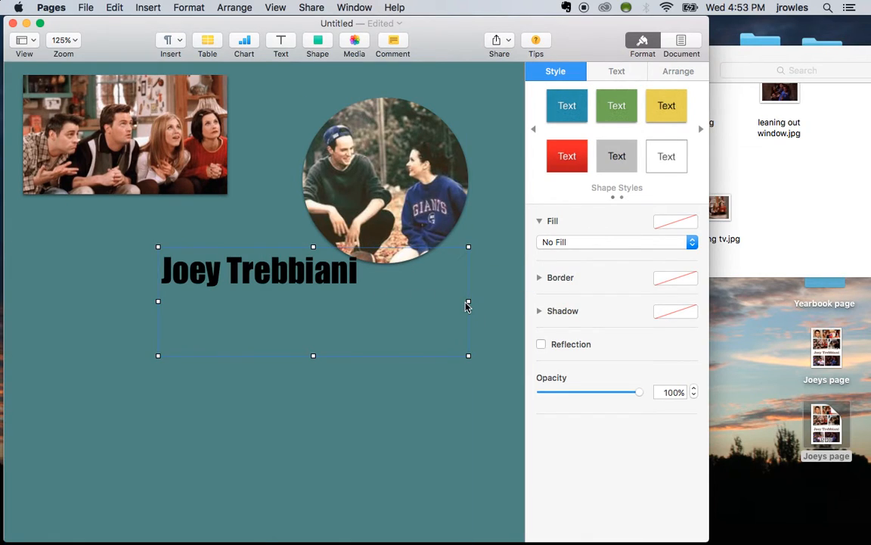
Set the name text to 50 pt and center it horizontally and vertically within its text box
double_click(399, 312)
drag(399, 313, 137, 265)
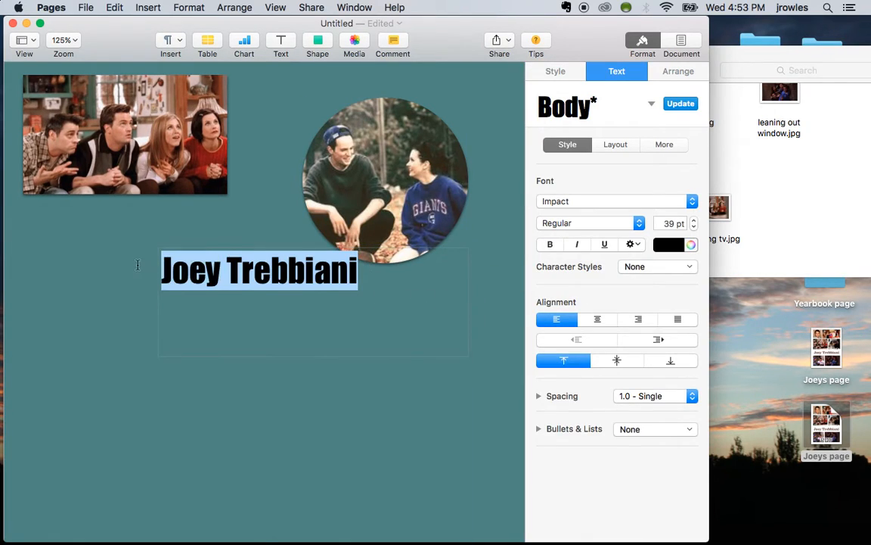
drag(694, 220, 694, 224)
click(598, 318)
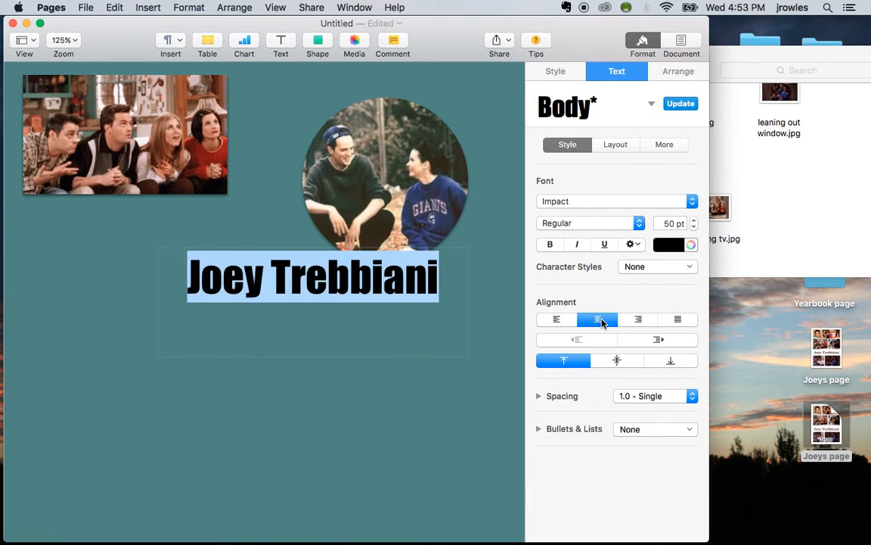
click(615, 363)
Move the name text box directly below the rectangular photo
click(309, 365)
drag(315, 314, 167, 275)
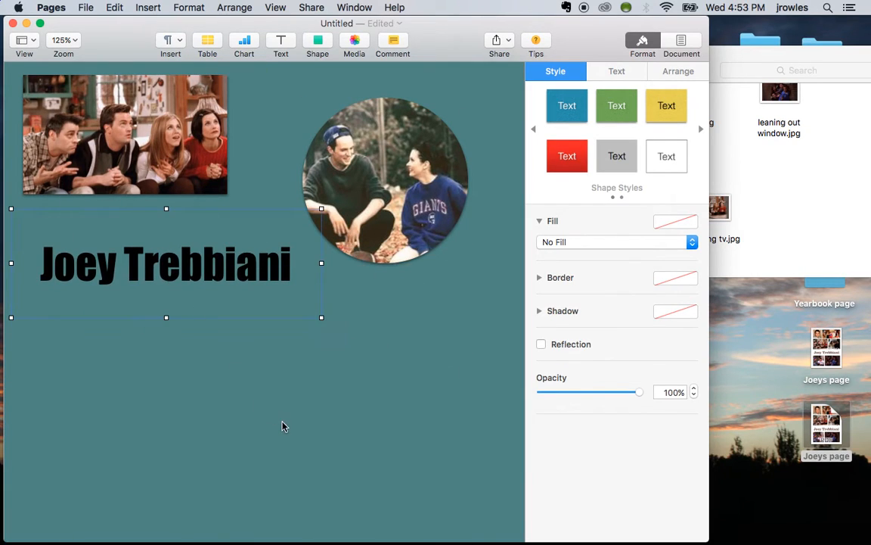
click(281, 424)
Export the document as a PDF with Best image quality, saved on the Desktop as Joey4
scroll(281, 425, down, 5)
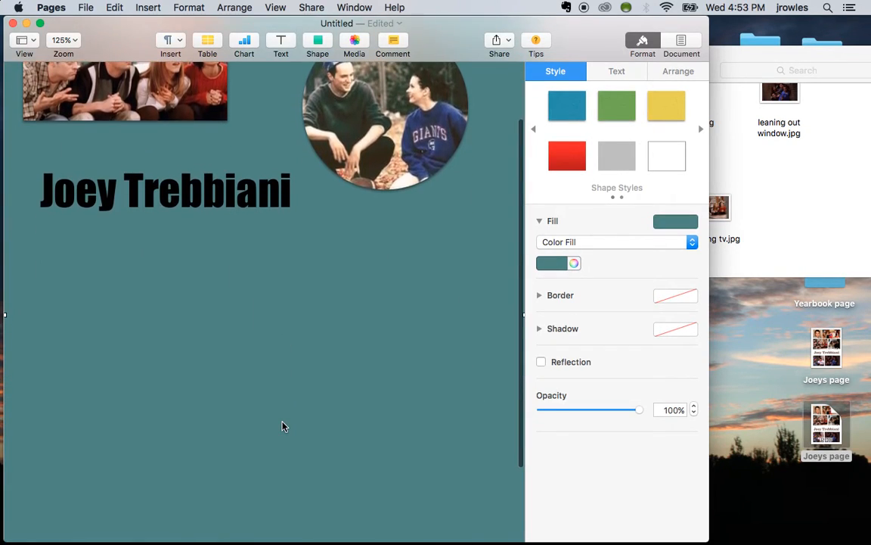
scroll(282, 426, down, 5)
scroll(283, 426, up, 10)
scroll(283, 425, down, 8)
click(87, 7)
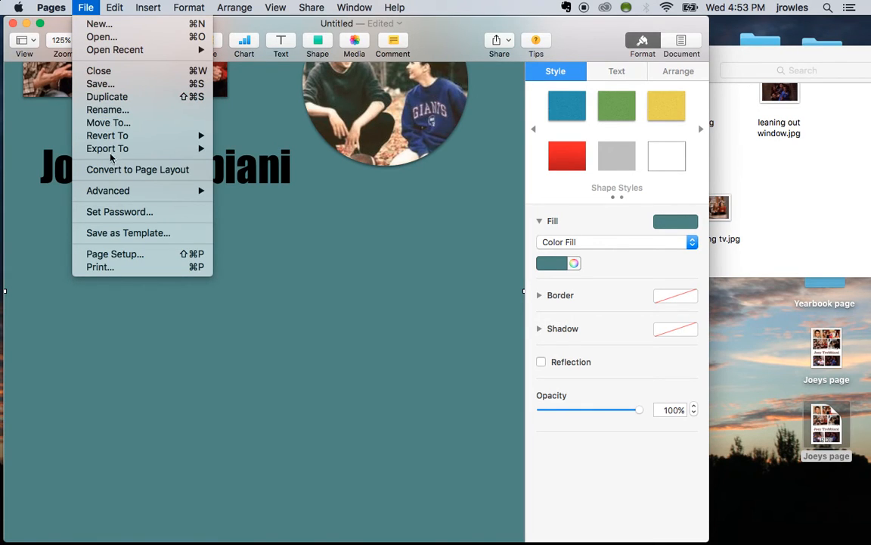
mouse_move(102, 146)
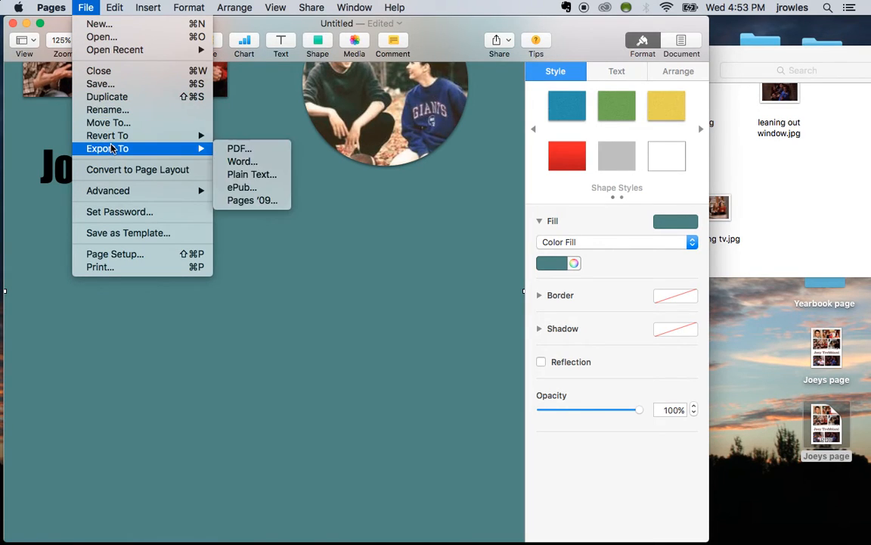
click(257, 155)
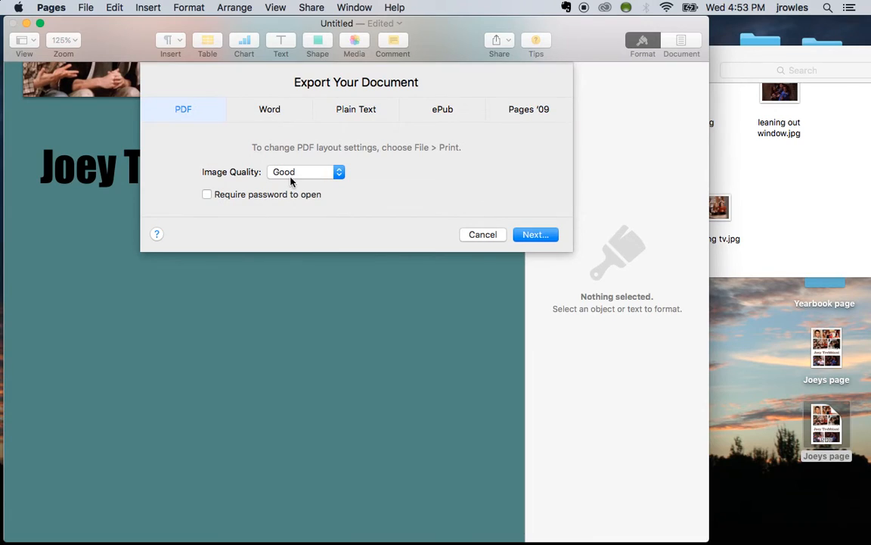
click(290, 176)
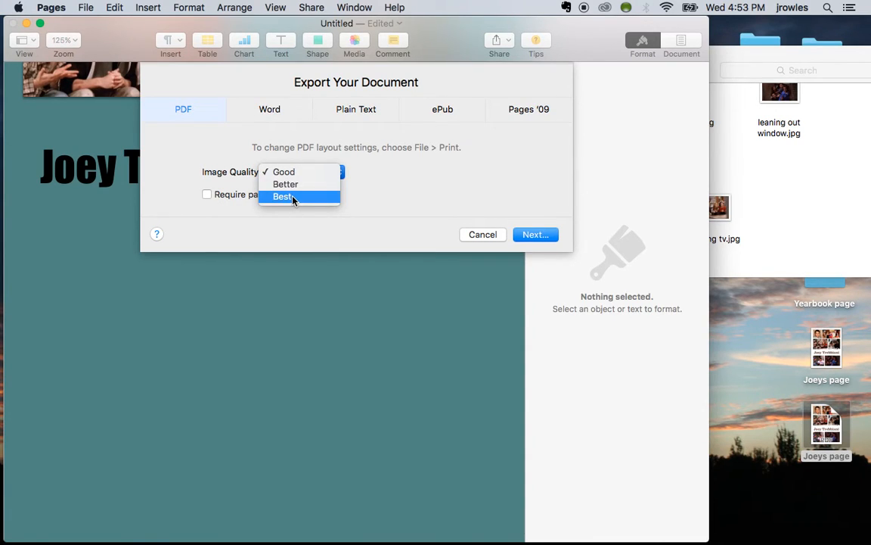
click(294, 198)
click(533, 235)
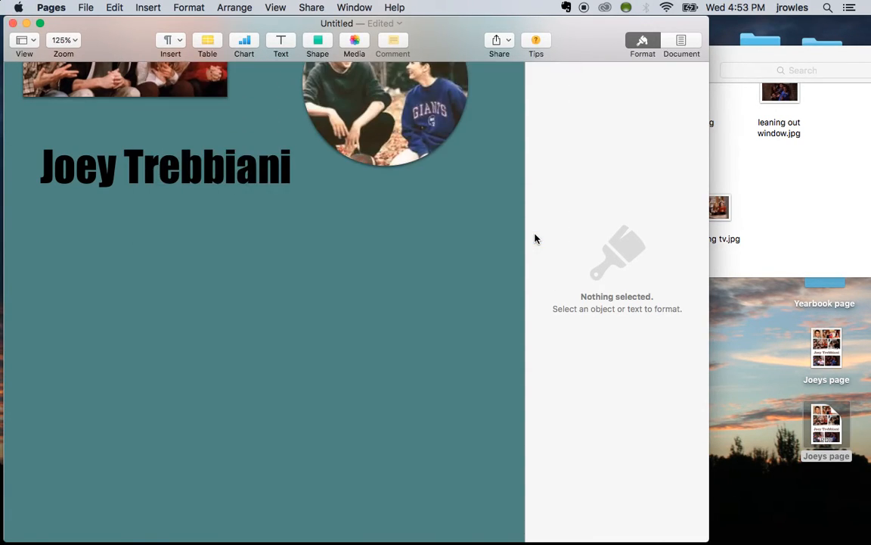
text(Joey4)
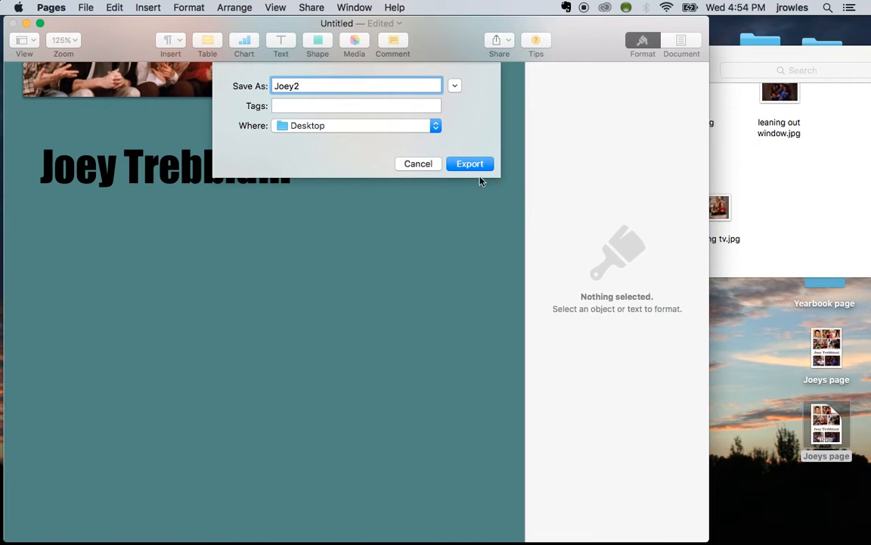
click(461, 168)
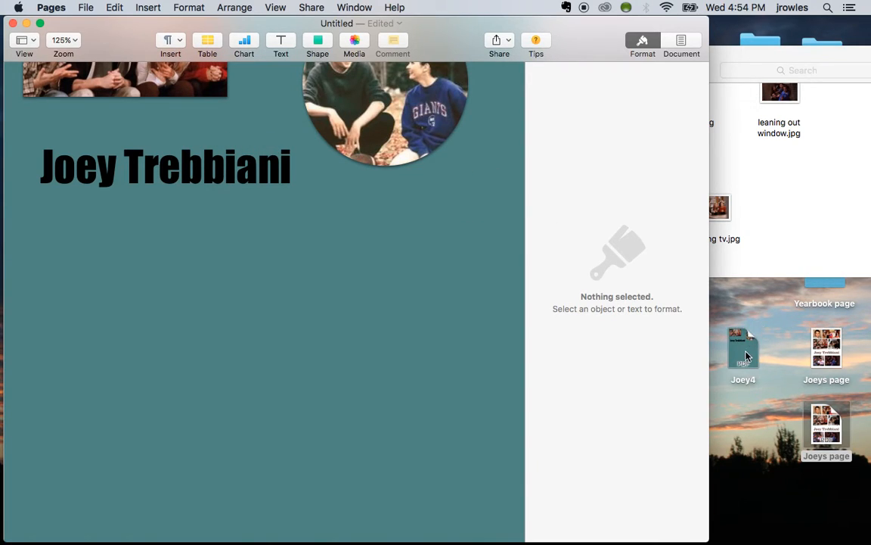
Delete the teal background shape that fills the page
scroll(248, 405, up, 3)
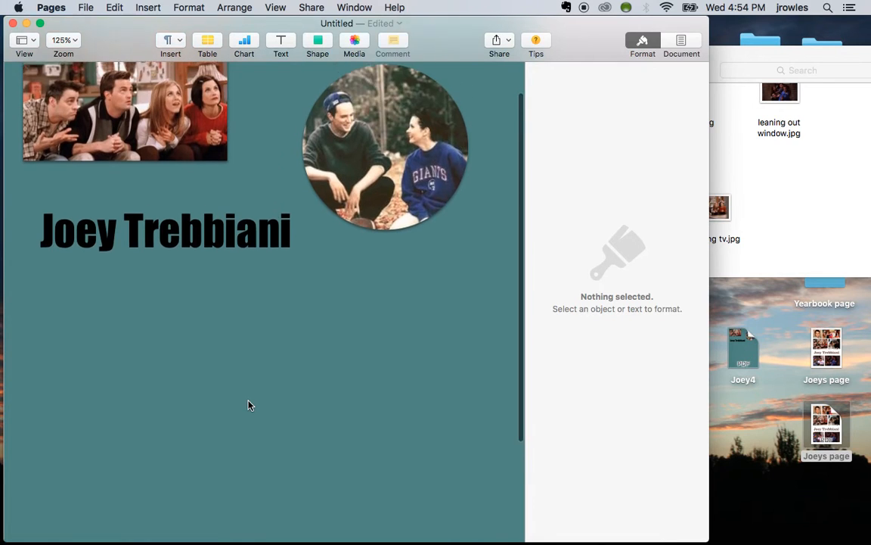
scroll(249, 405, down, 5)
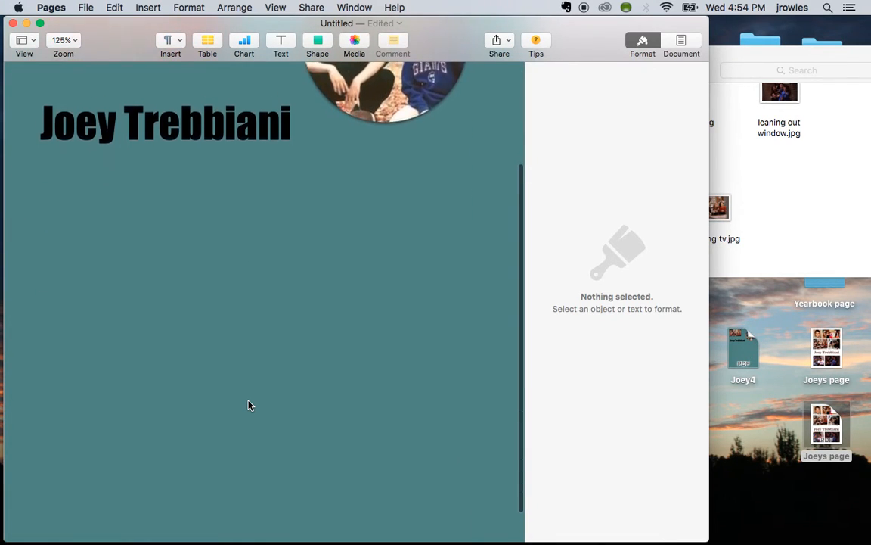
scroll(249, 405, up, 4)
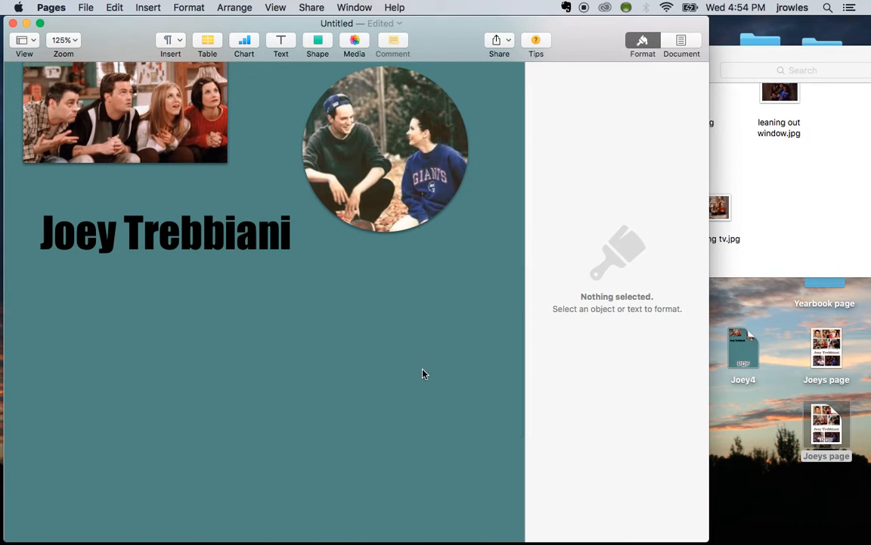
click(804, 197)
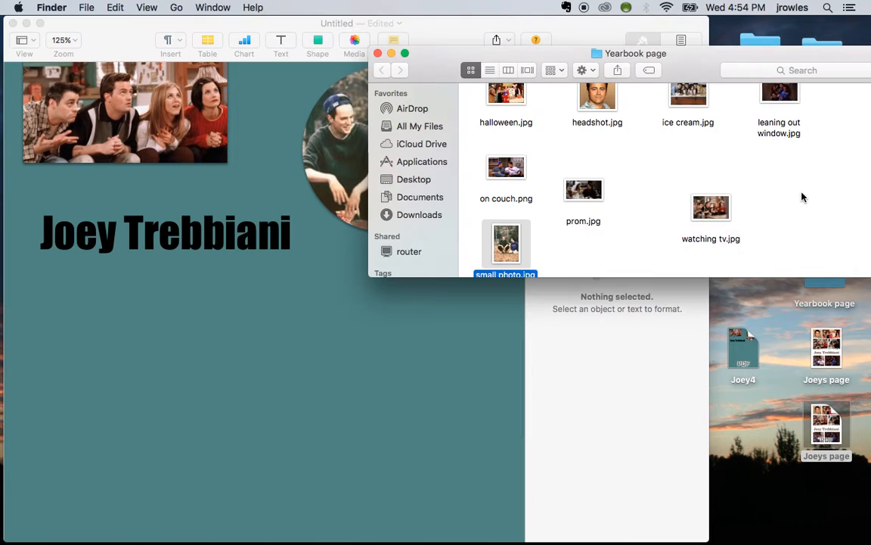
click(345, 388)
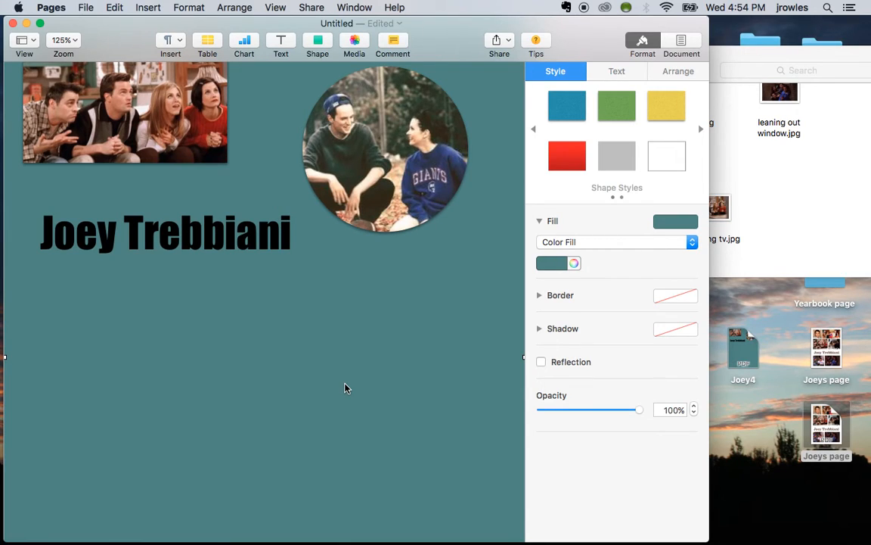
key(Delete)
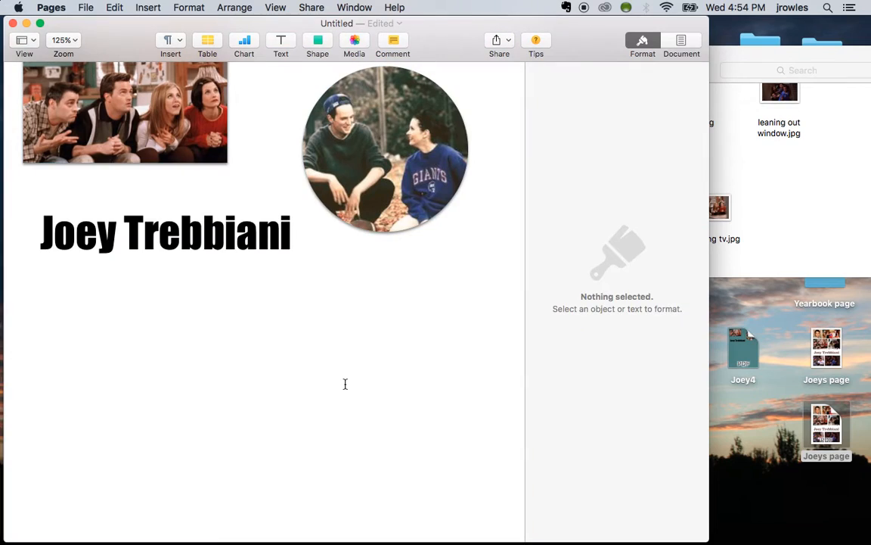
Add ice cream.jpg from the Yearbook page folder to the page, below the rectangular photo
click(772, 210)
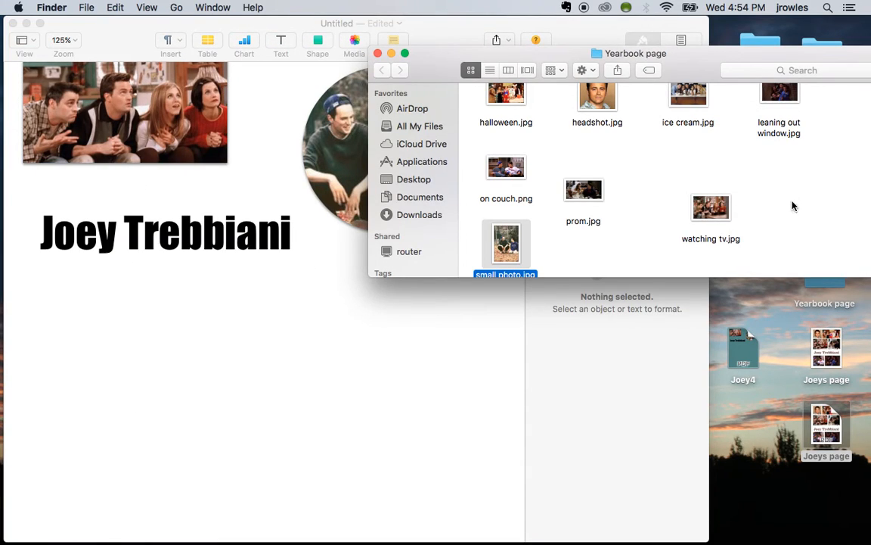
drag(691, 100, 235, 361)
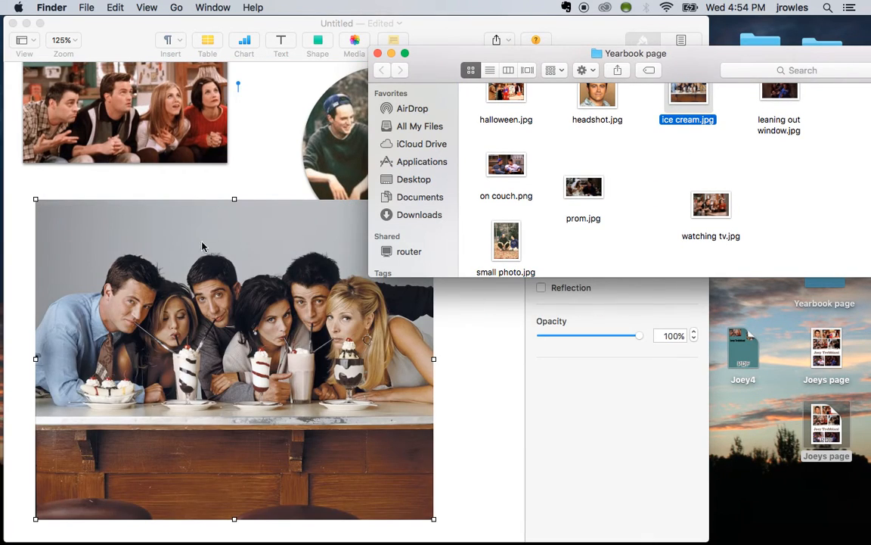
click(494, 374)
click(279, 370)
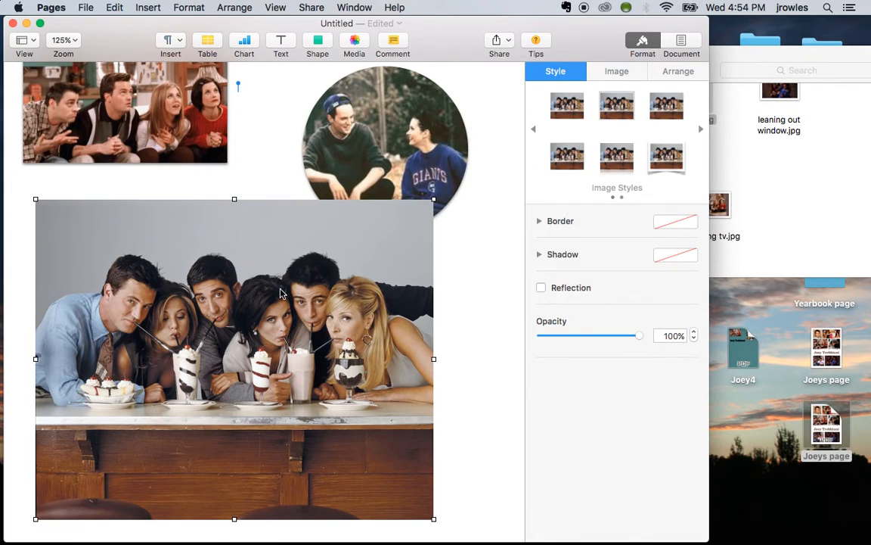
Crop the ice cream photo to about 6.05 by 2.77 in around the group, trimming the right side, upper backdrop and counter front
double_click(256, 265)
drag(433, 360, 406, 360)
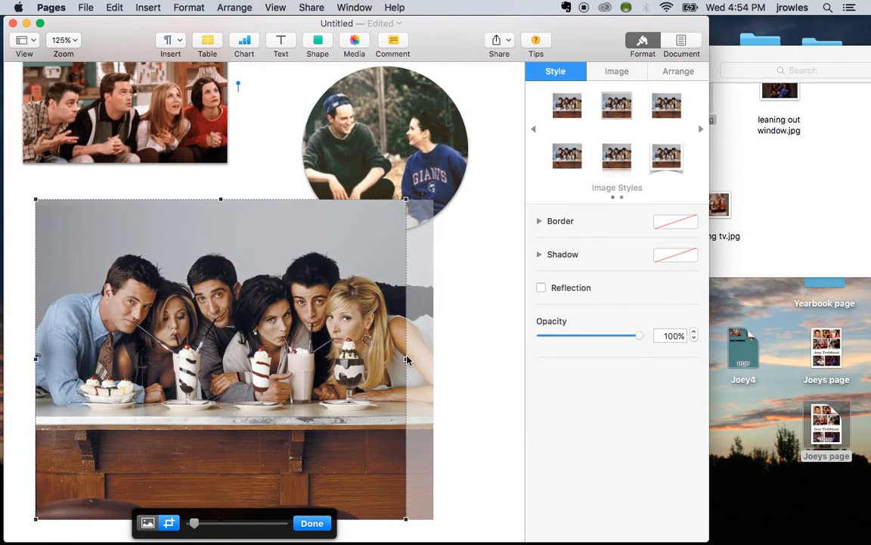
drag(221, 197, 221, 263)
scroll(227, 389, down, 3)
drag(221, 469, 219, 370)
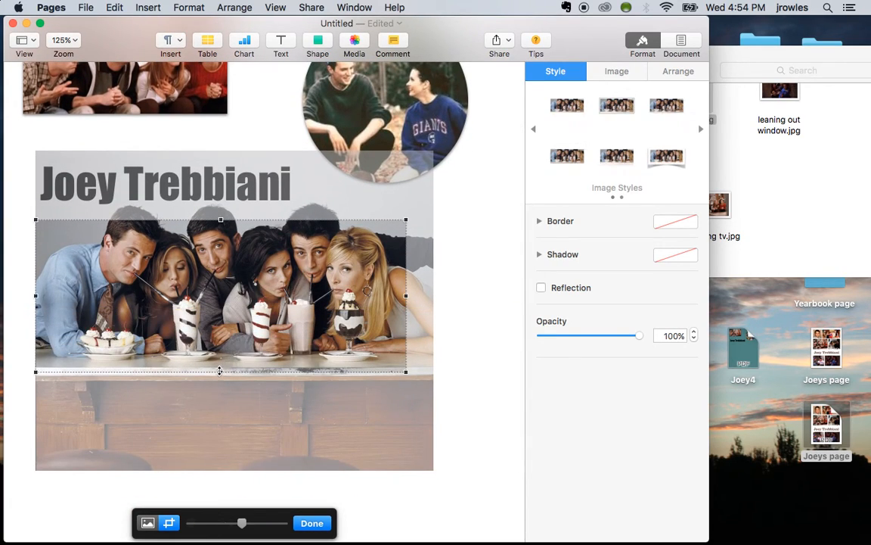
drag(220, 220, 220, 203)
click(470, 303)
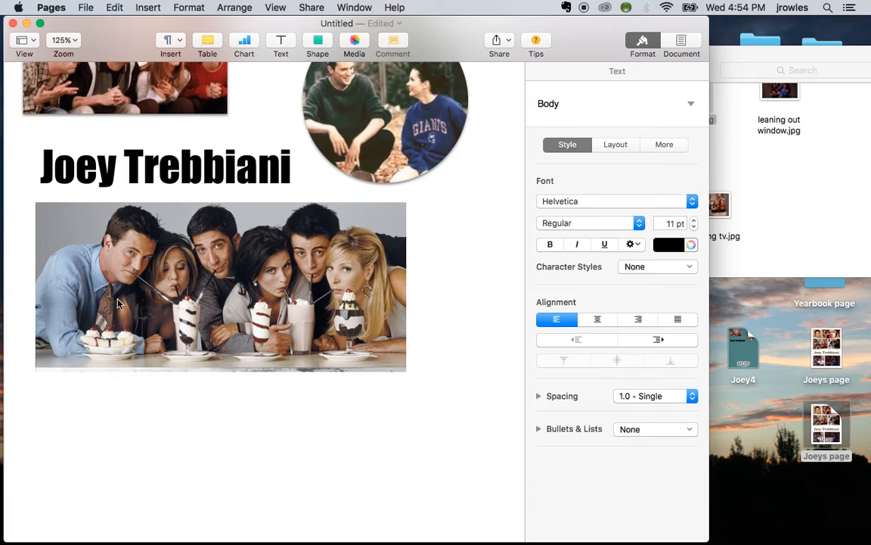
Move the ice cream photo up over the name title and circular photo, and send it to the back
drag(207, 282, 231, 208)
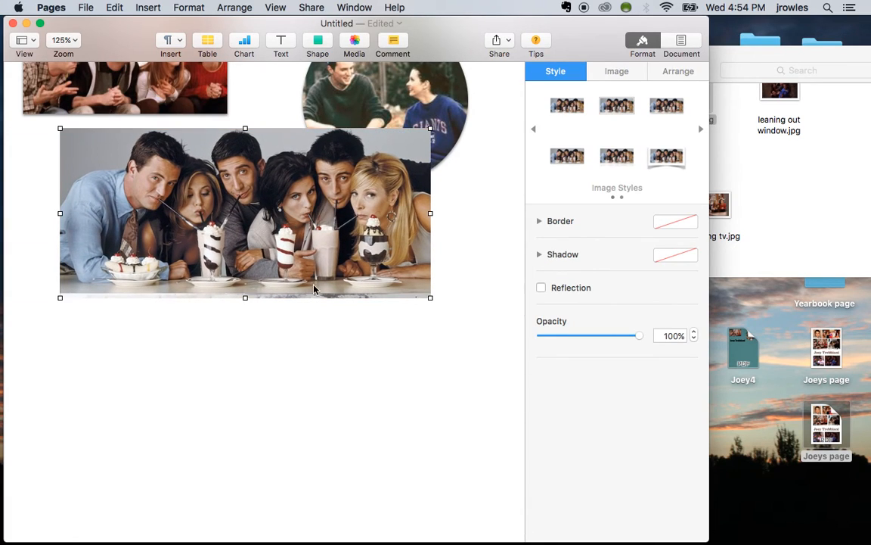
scroll(304, 274, up, 3)
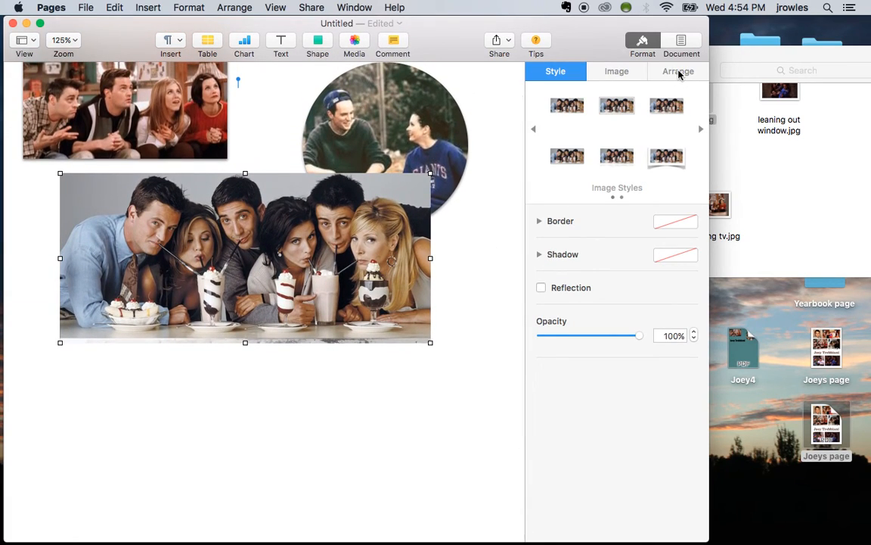
click(676, 74)
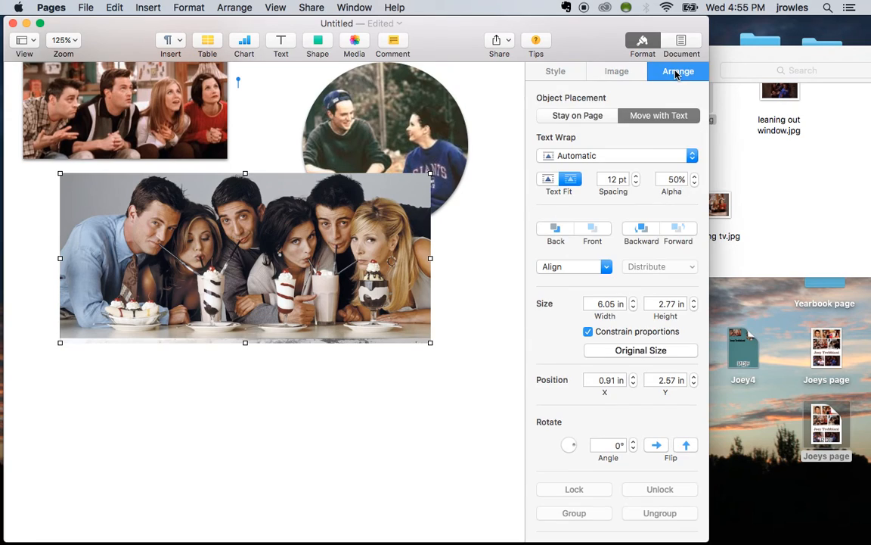
click(545, 234)
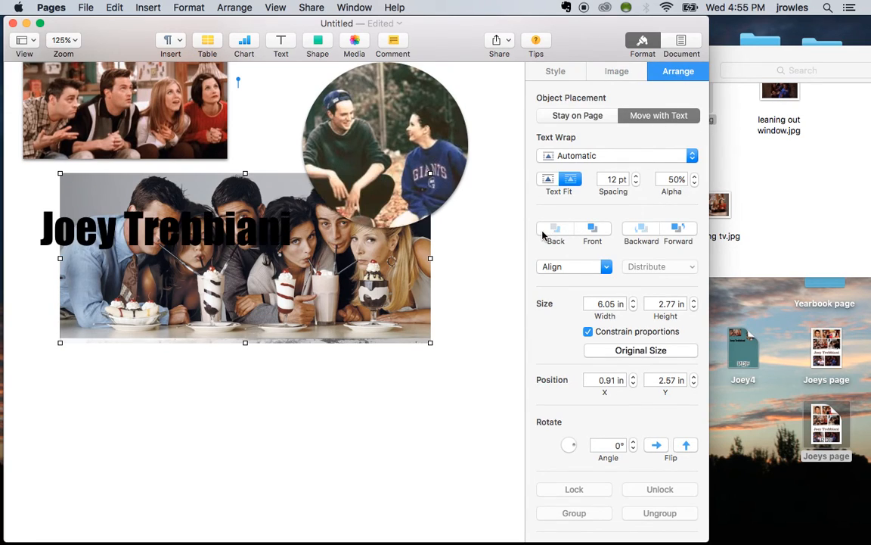
Move the name text box over the lower part of the ice cream photo, and bring the photo to the front
drag(181, 215, 260, 306)
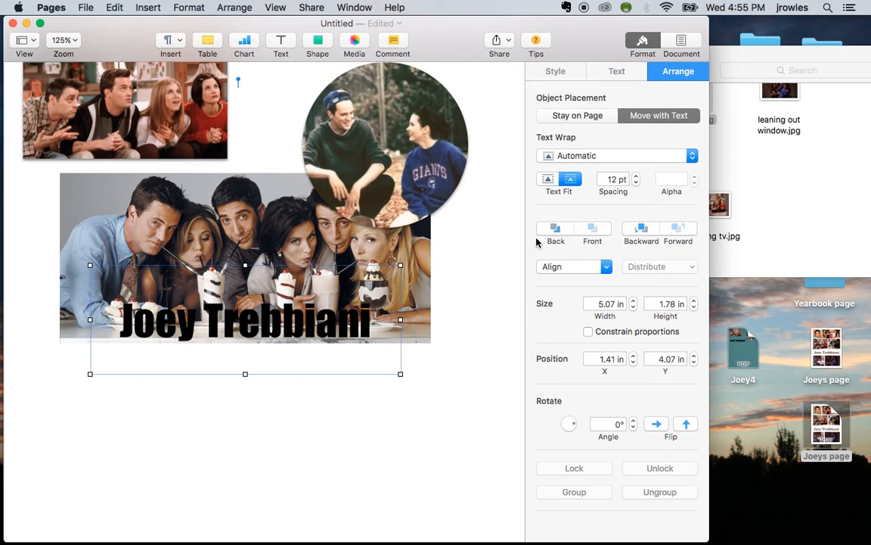
click(242, 248)
click(592, 231)
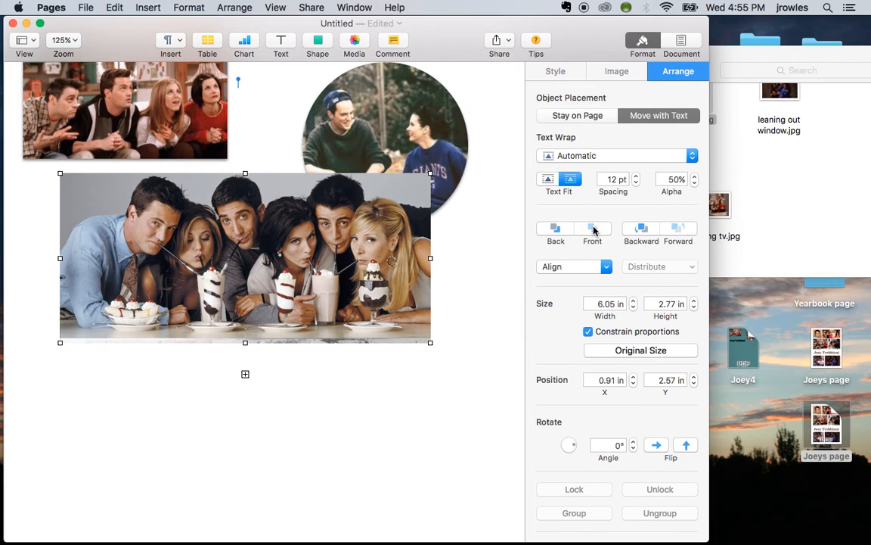
Move the ice cream photo below the name title, to about X 1.45 in and Y 5.75 in
drag(325, 223, 357, 416)
scroll(314, 484, down, 3)
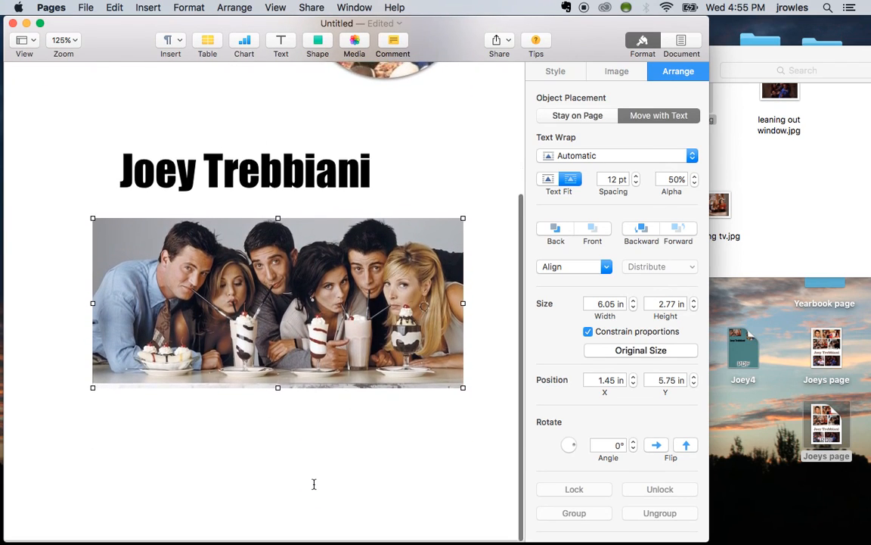
scroll(314, 484, up, 5)
scroll(314, 484, down, 5)
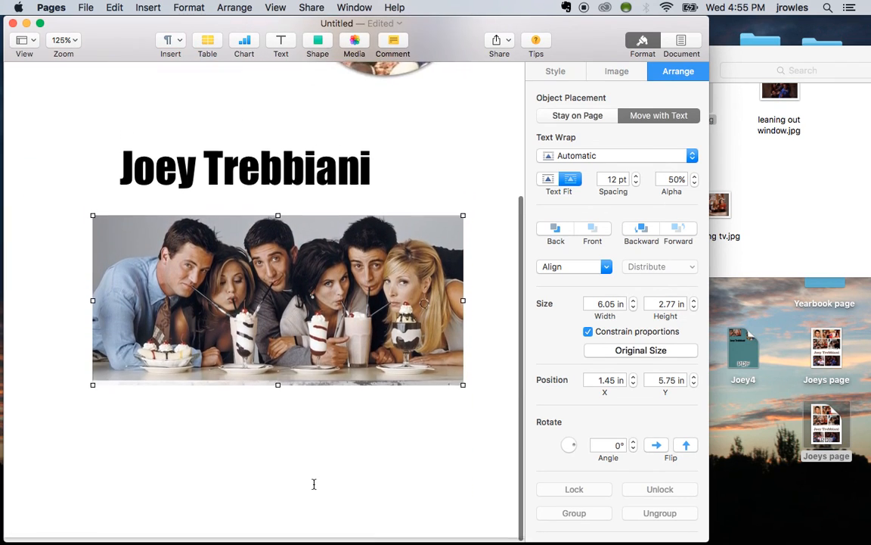
scroll(314, 484, up, 4)
scroll(314, 486, down, 5)
scroll(314, 486, up, 4)
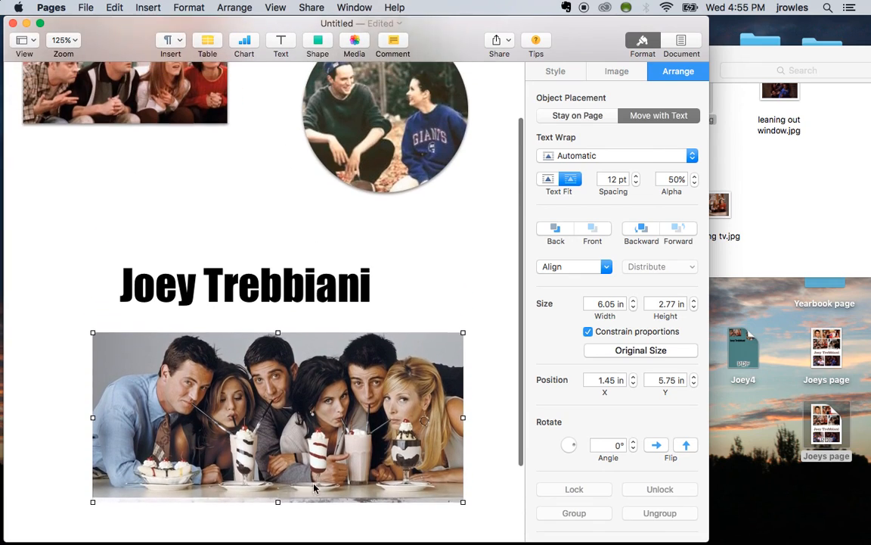